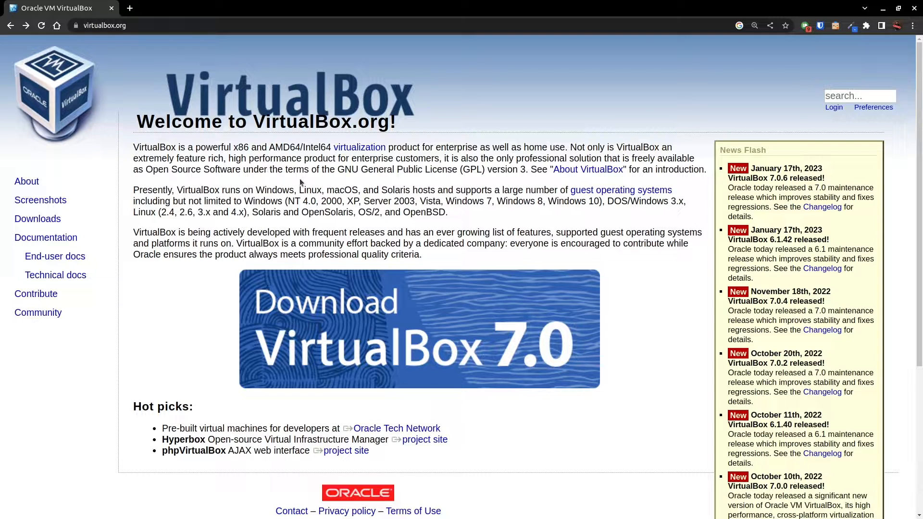
Open the VirtualBox 7.0 downloads page from the virtualbox.org home page and look at the Windows hosts package.
{"action": "left_click", "coordinate": [140, 27]}
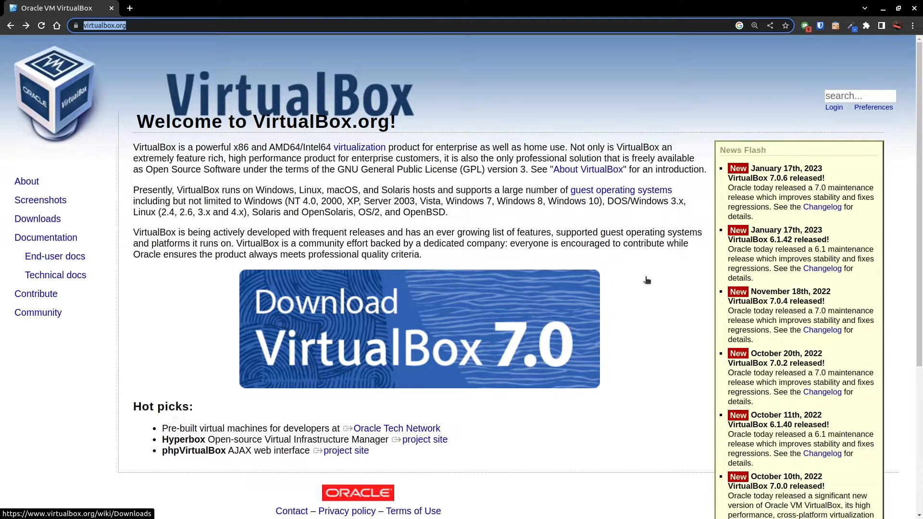
{"action": "left_click_drag", "start_coordinate": [746, 179], "coordinate": [814, 188]}
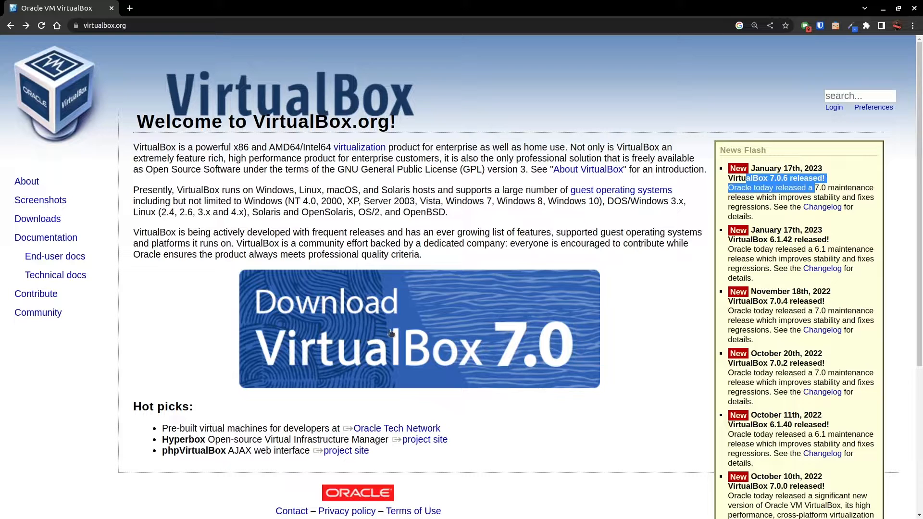
{"action": "left_click", "coordinate": [294, 323]}
{"action": "left_click_drag", "start_coordinate": [150, 275], "coordinate": [213, 268]}
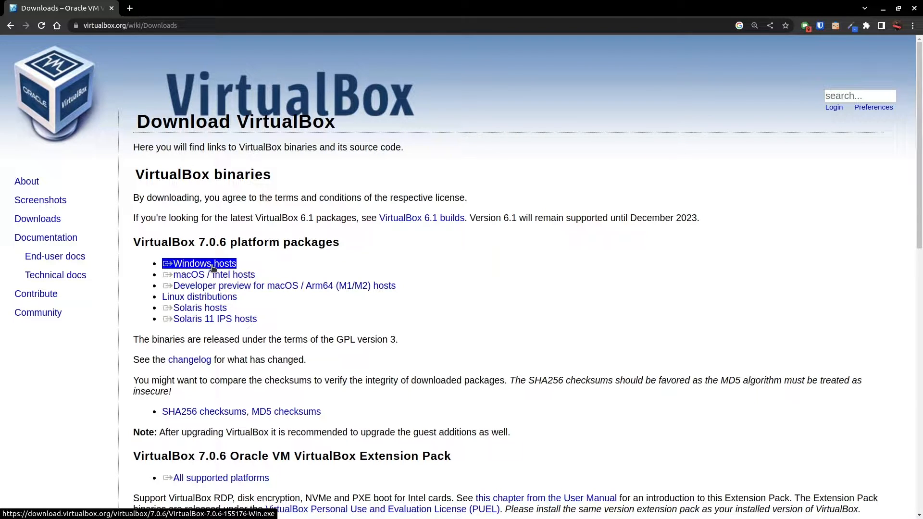
{"action": "left_click", "coordinate": [243, 264]}
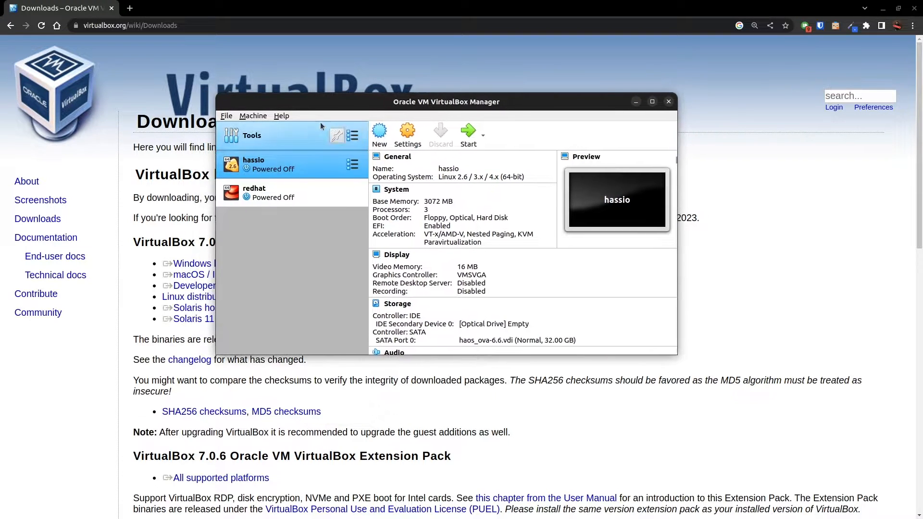
Check the installed version of Oracle VM VirtualBox in its About window, and close the VirtualBox Manager.
{"action": "left_click", "coordinate": [282, 115]}
{"action": "left_click", "coordinate": [314, 188]}
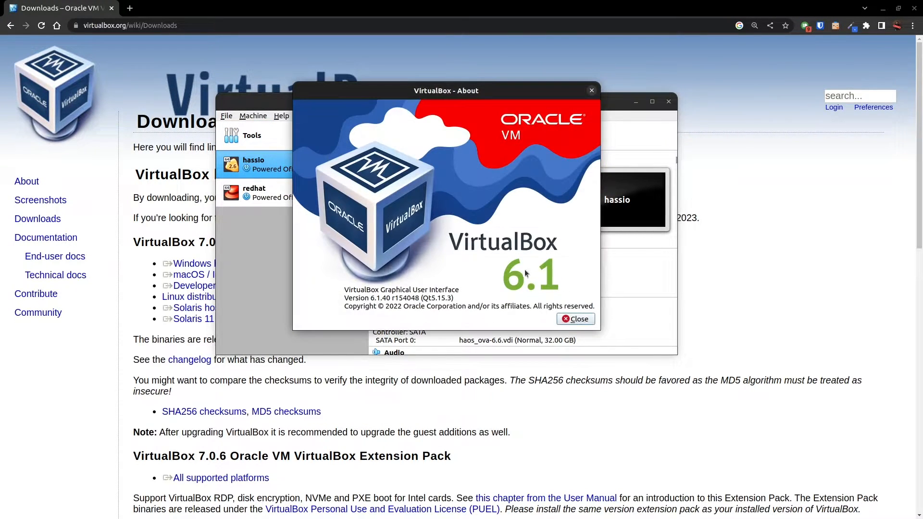
{"action": "left_click", "coordinate": [591, 92]}
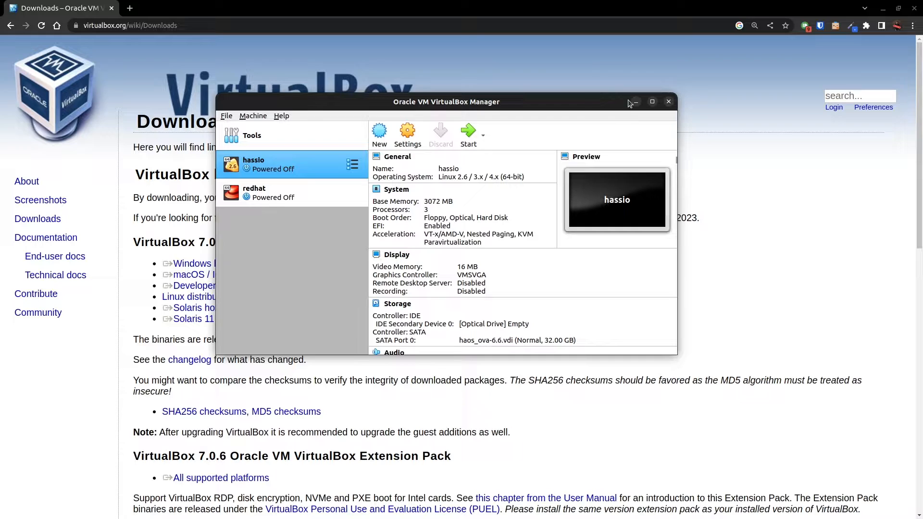
{"action": "left_click", "coordinate": [668, 101]}
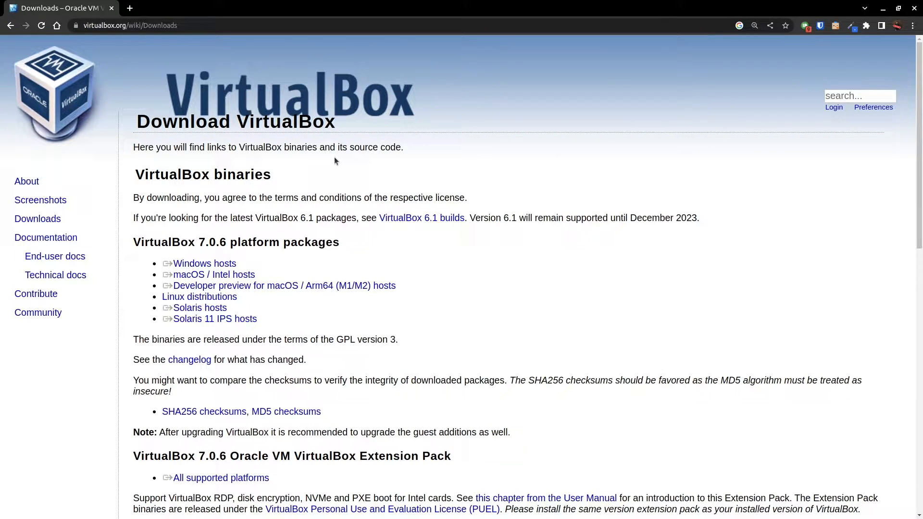
Download the VirtualBox 6.1.42 package for Ubuntu 22.04 hosts from the VirtualBox older builds.
{"action": "scroll", "coordinate": [328, 172], "scroll_direction": "down", "scroll_amount": 6}
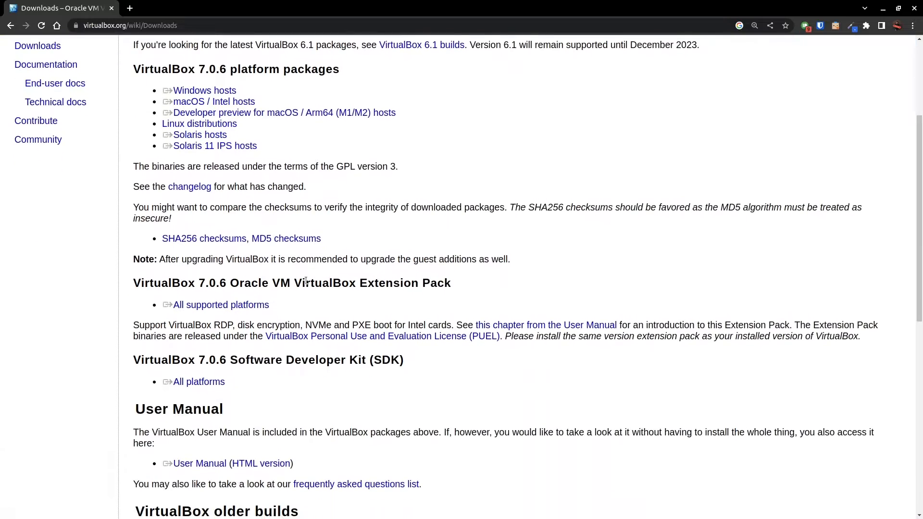
{"action": "scroll", "coordinate": [216, 246], "scroll_direction": "down", "scroll_amount": 6}
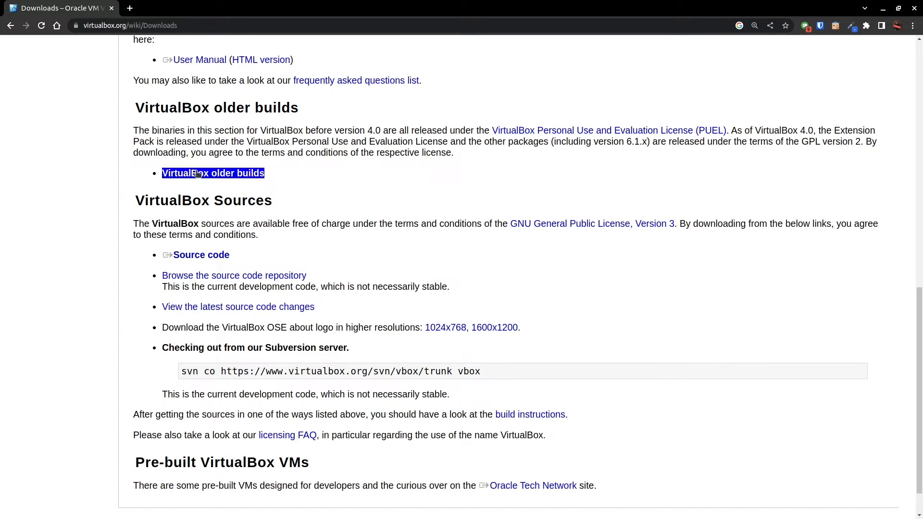
{"action": "left_click", "coordinate": [220, 175]}
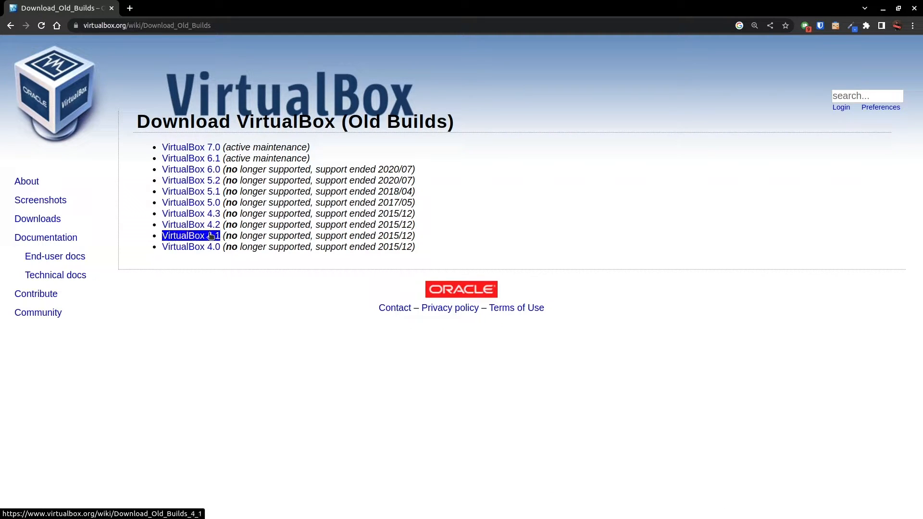
{"action": "left_click_drag", "start_coordinate": [278, 247], "coordinate": [205, 164]}
{"action": "left_click", "coordinate": [206, 163]}
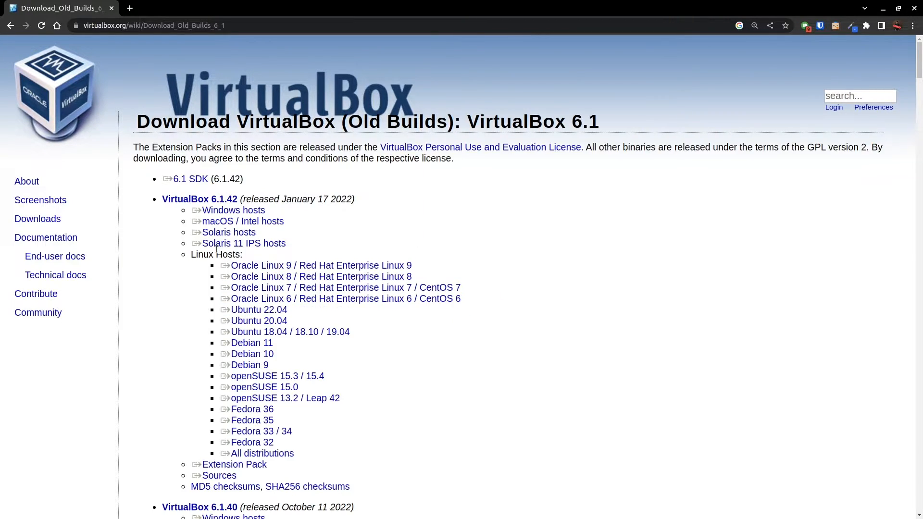
{"action": "left_click", "coordinate": [271, 313]}
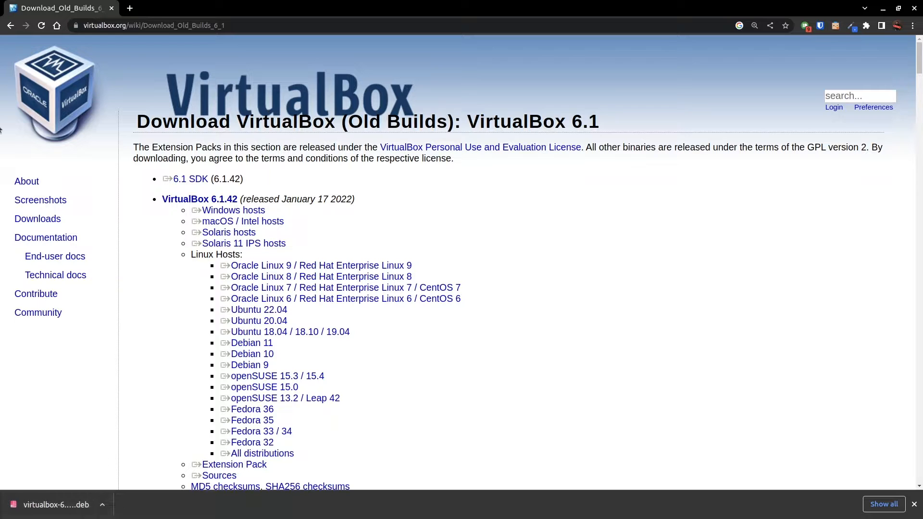
Switch to a cleared terminal and change to the Downloads directory.
{"action": "left_click_drag", "start_coordinate": [0, 8], "coordinate": [351, 104]}
{"action": "double_click", "coordinate": [351, 104]}
{"action": "key", "text": "ctrl+l"}
{"action": "type", "text": "cd Dow"}
{"action": "key", "text": "Tab"}
{"action": "key", "text": "Return"}
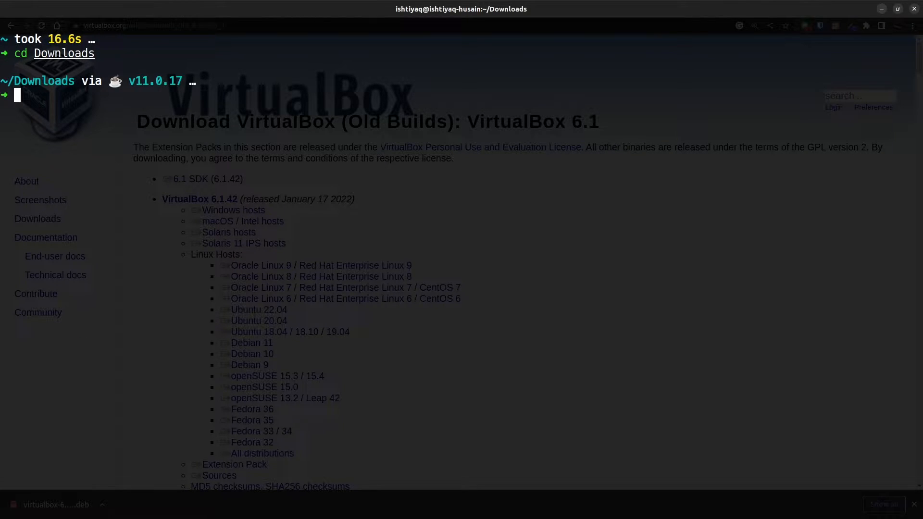
Write, without running it, the command sudo dpkg -i virtualbox-6.1_6.1.42-155177_Ubuntu_jammy_amd64.deb, and return to the browser.
{"action": "type", "text": "dpkg -i"}
{"action": "key", "text": "ctrl+a"}
{"action": "type", "text": "sudo"}
{"action": "key", "text": "End"}
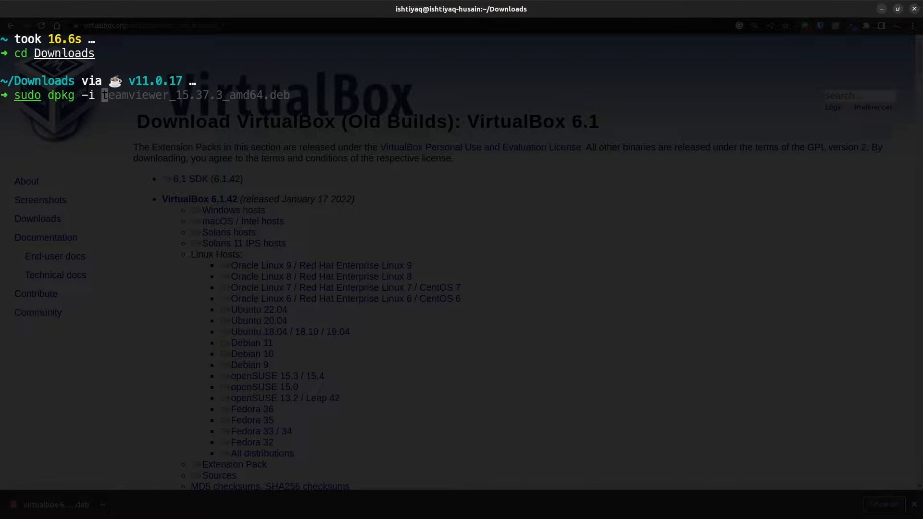
{"action": "type", "text": "v"}
{"action": "key", "text": "Tab"}
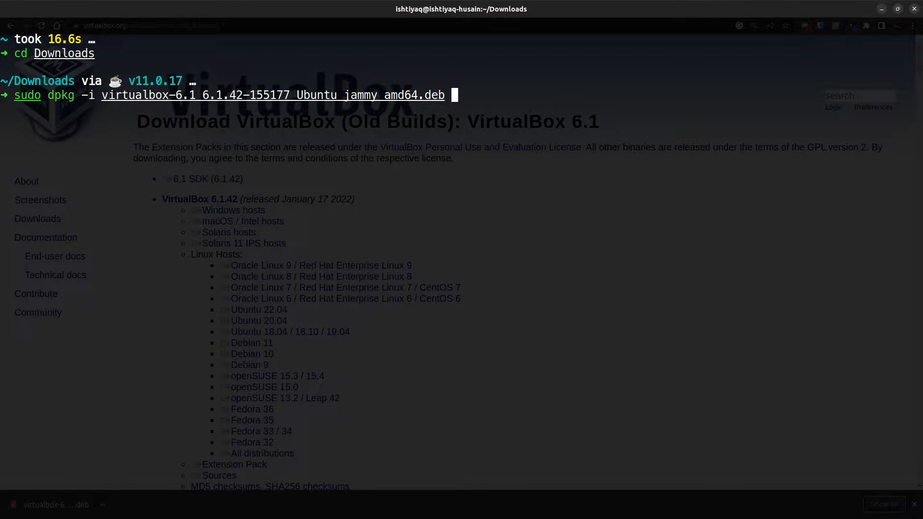
{"action": "key", "text": "alt+Tab"}
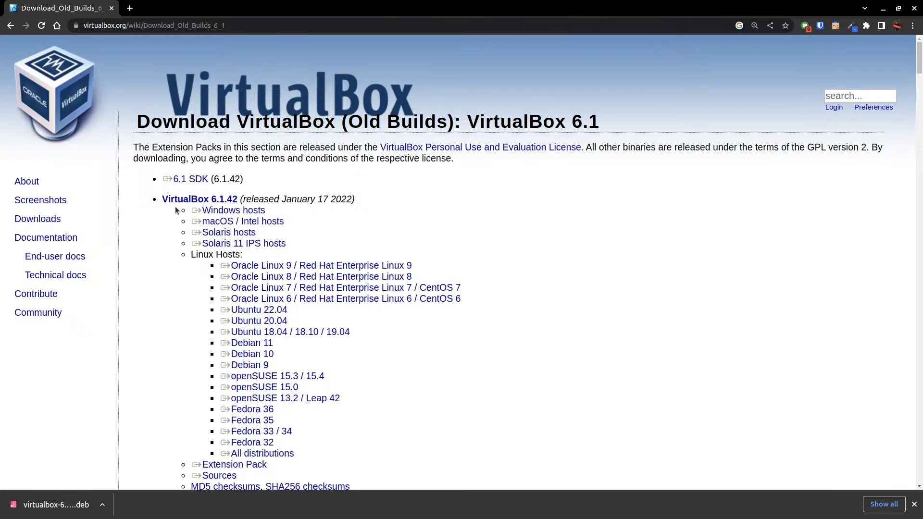
Switch to Oracle VM VirtualBox Manager and examine the hassio machine's details and the available file and machine commands.
{"action": "left_click_drag", "start_coordinate": [378, 102], "coordinate": [471, 106]}
{"action": "left_click", "coordinate": [378, 201]}
{"action": "left_click", "coordinate": [402, 169]}
{"action": "left_click", "coordinate": [402, 204]}
{"action": "left_click", "coordinate": [411, 159]}
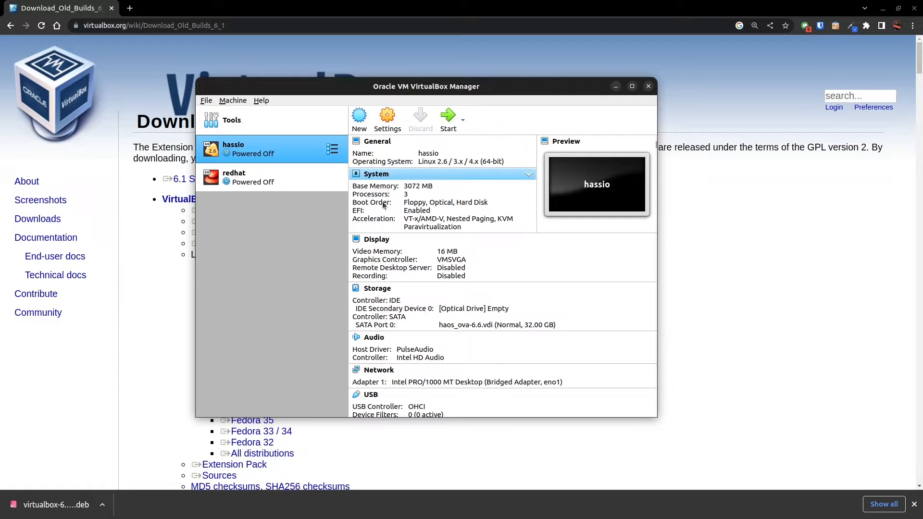
{"action": "left_click", "coordinate": [207, 101]}
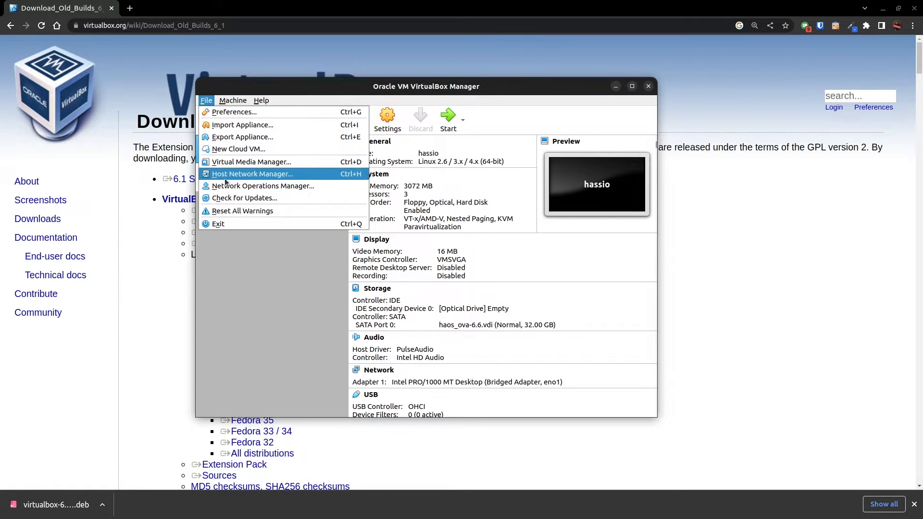
{"action": "mouse_move", "coordinate": [233, 100]}
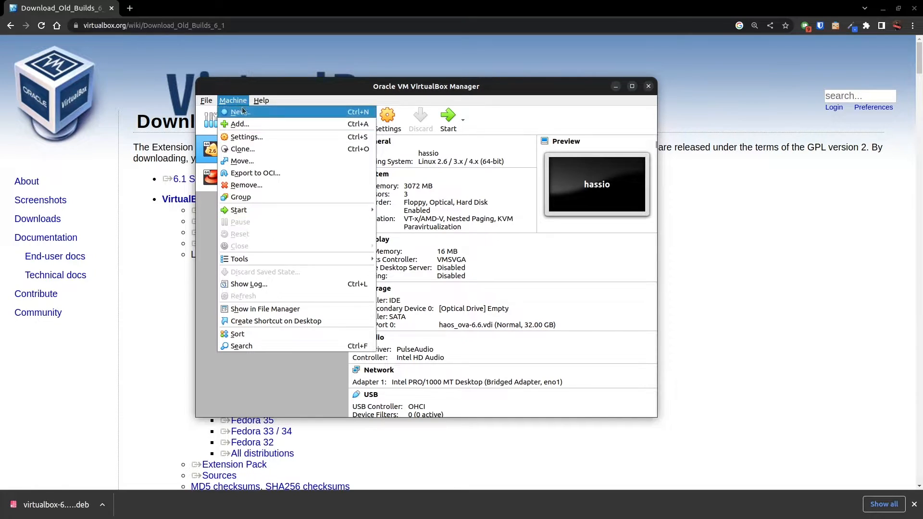
{"action": "left_click", "coordinate": [270, 384]}
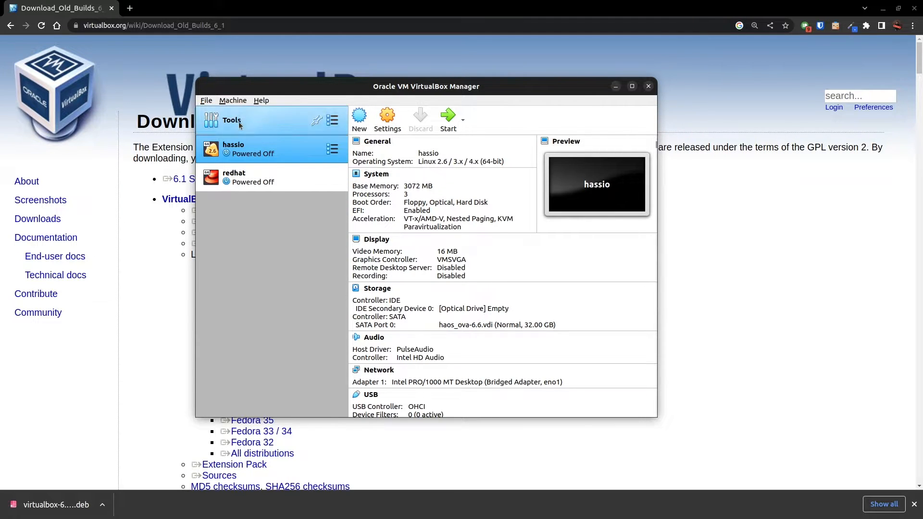
Start creating a new virtual machine and name it ubuntu.
{"action": "left_click", "coordinate": [233, 100]}
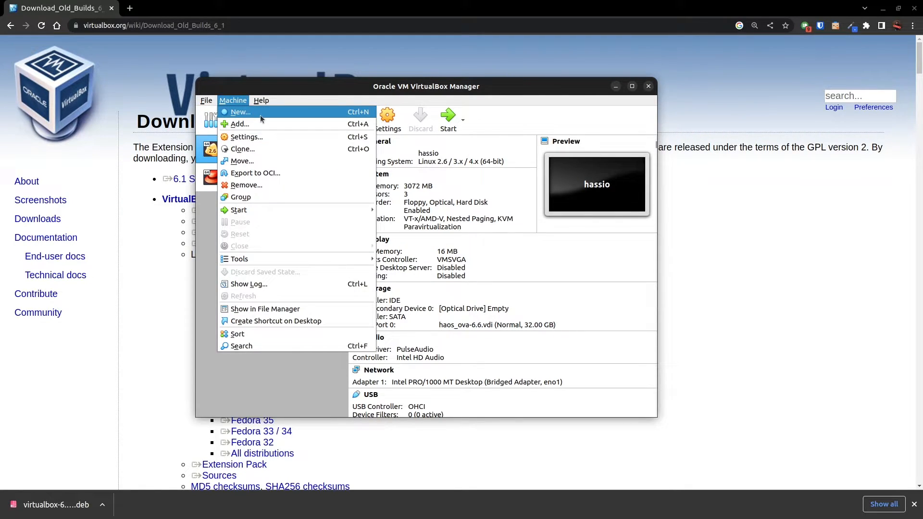
{"action": "left_click", "coordinate": [261, 112]}
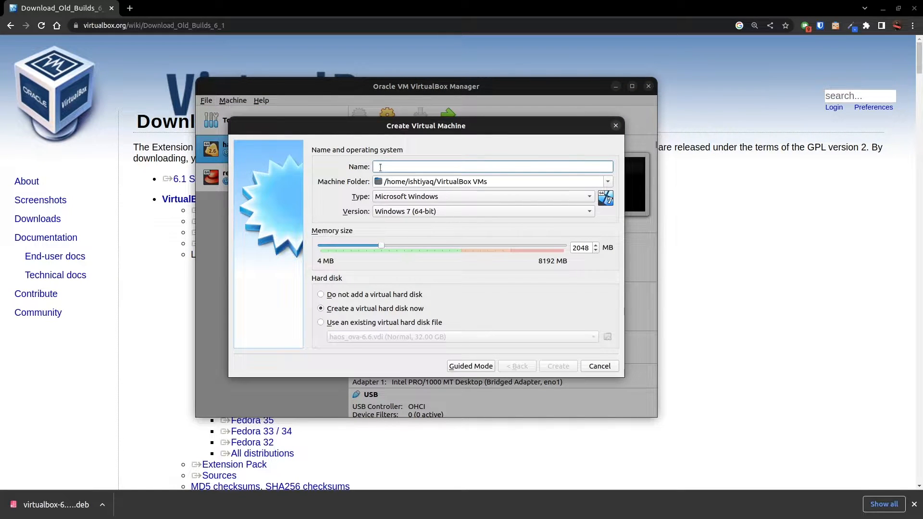
{"action": "type", "text": "ubuntu"}
{"action": "key", "text": "Tab"}
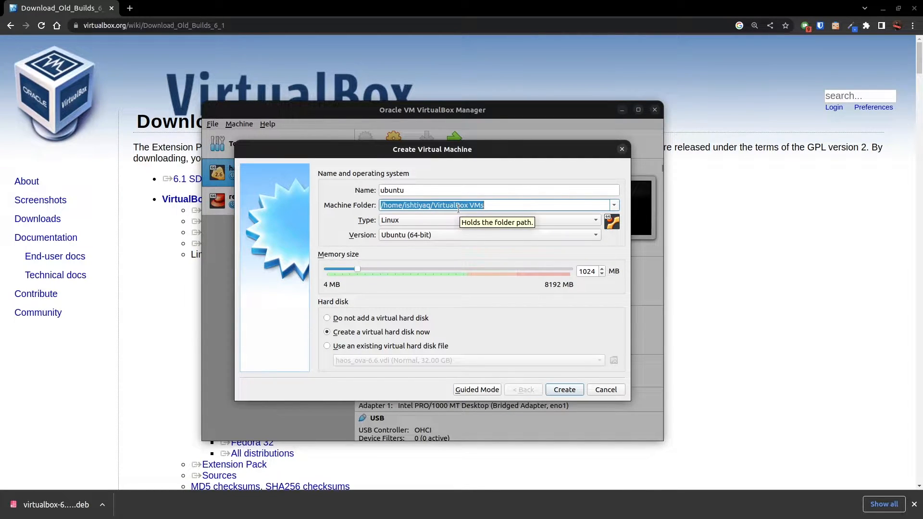
Examine the hassio and redhat folders and the haos_ova-6.6.vdi disk file in VirtualBox VMs with the file manager.
{"action": "key", "text": "super+e"}
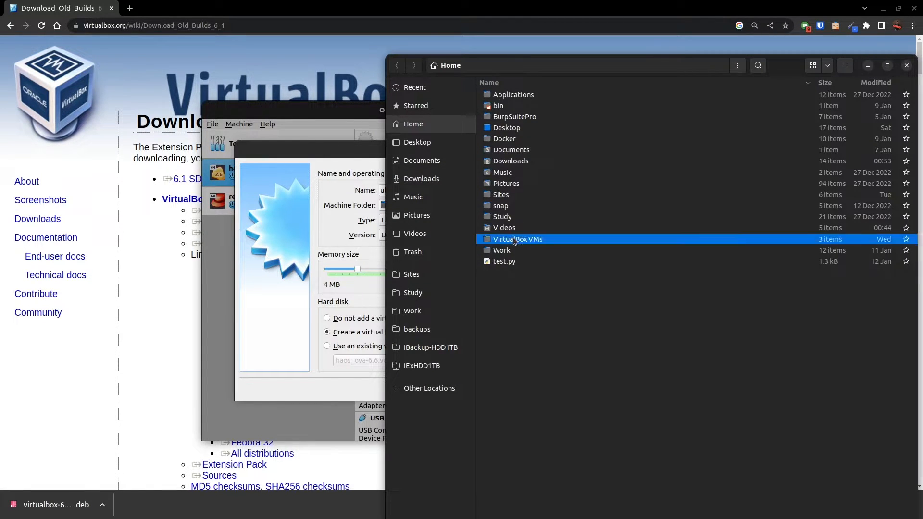
{"action": "double_click", "coordinate": [505, 239]}
{"action": "double_click", "coordinate": [506, 106]}
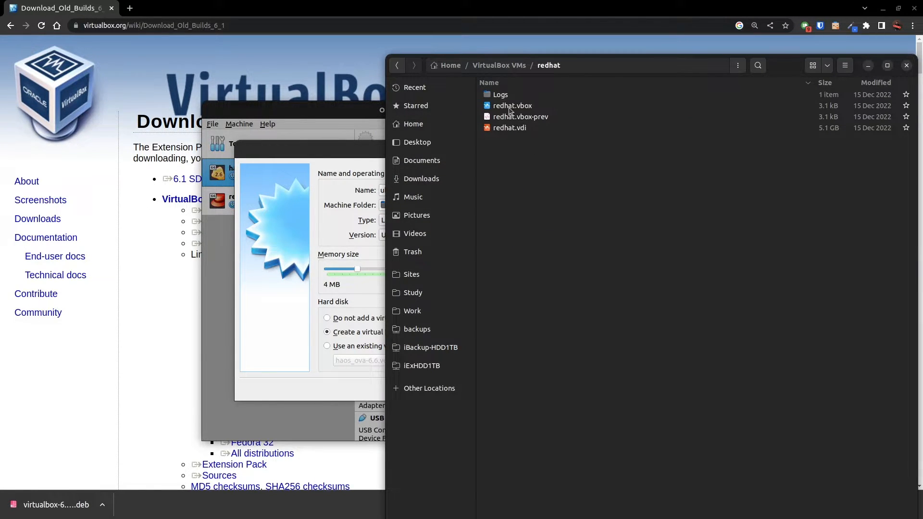
{"action": "left_click", "coordinate": [476, 64]}
{"action": "double_click", "coordinate": [503, 95]}
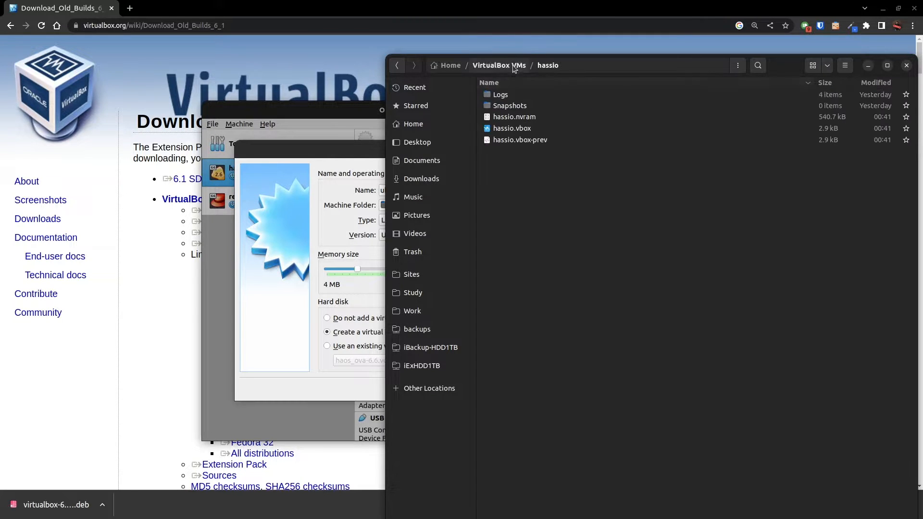
{"action": "left_click", "coordinate": [499, 65]}
{"action": "left_click", "coordinate": [518, 117]}
{"action": "left_click", "coordinate": [511, 97]}
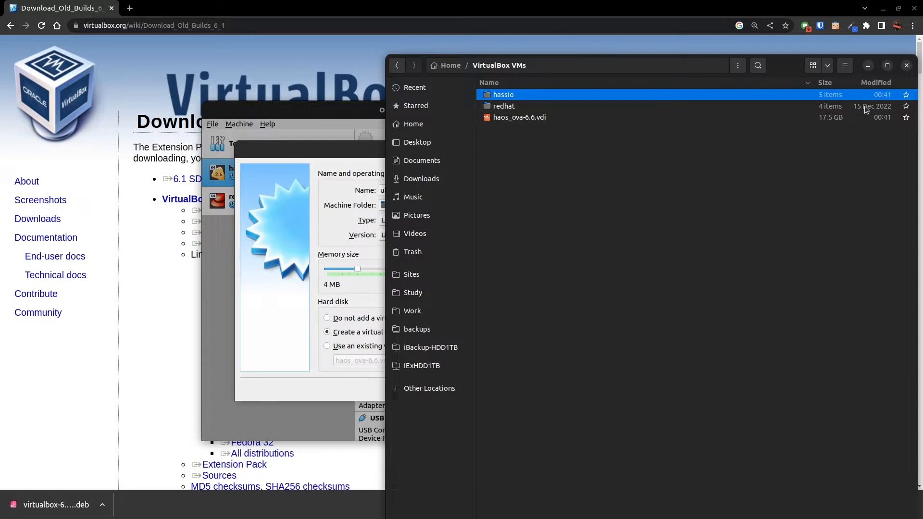
{"action": "left_click", "coordinate": [513, 107]}
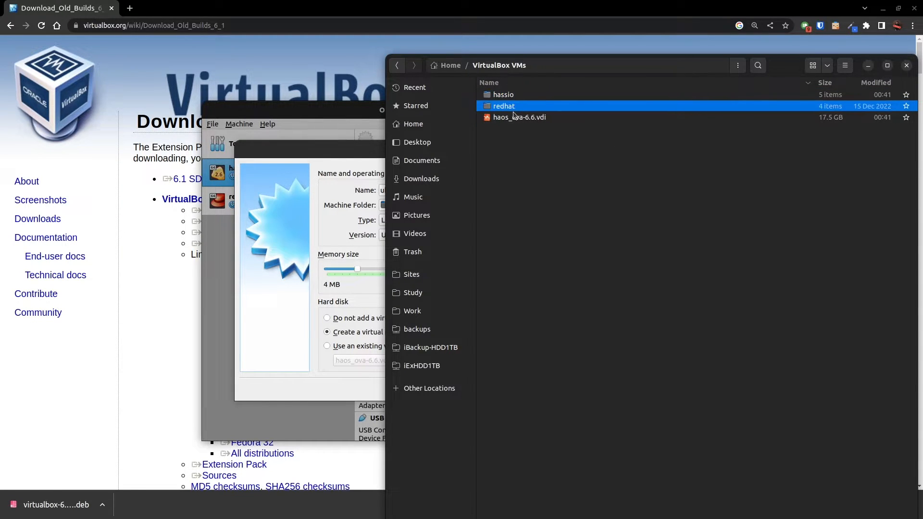
{"action": "double_click", "coordinate": [519, 118]}
{"action": "left_click", "coordinate": [577, 331]}
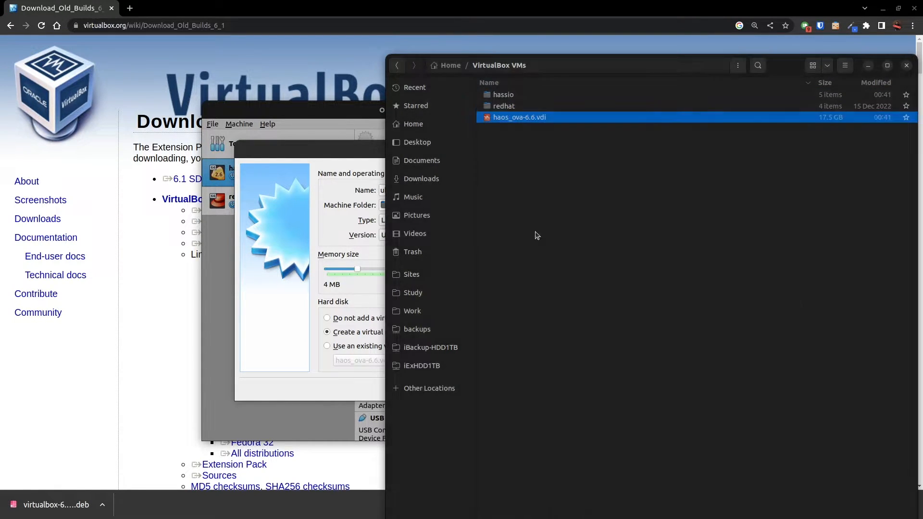
{"action": "double_click", "coordinate": [499, 106]}
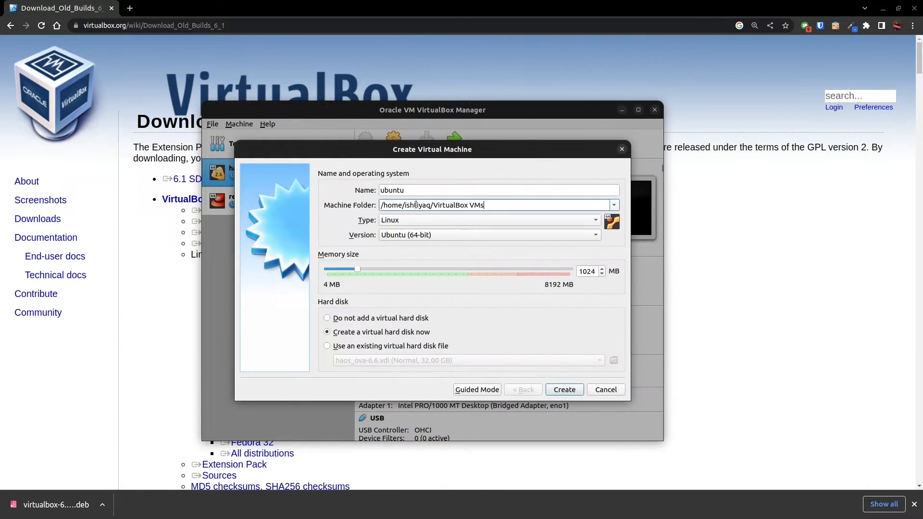
Choose Linux as the new machine's operating system type and Ubuntu (64-bit) as its version.
{"action": "left_click_drag", "start_coordinate": [431, 205], "coordinate": [514, 206]}
{"action": "left_click", "coordinate": [414, 217]}
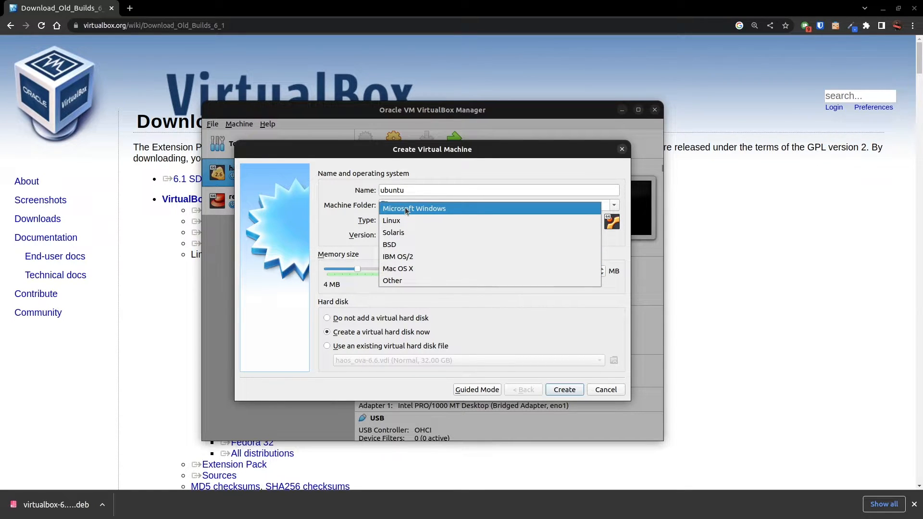
{"action": "left_click", "coordinate": [391, 220]}
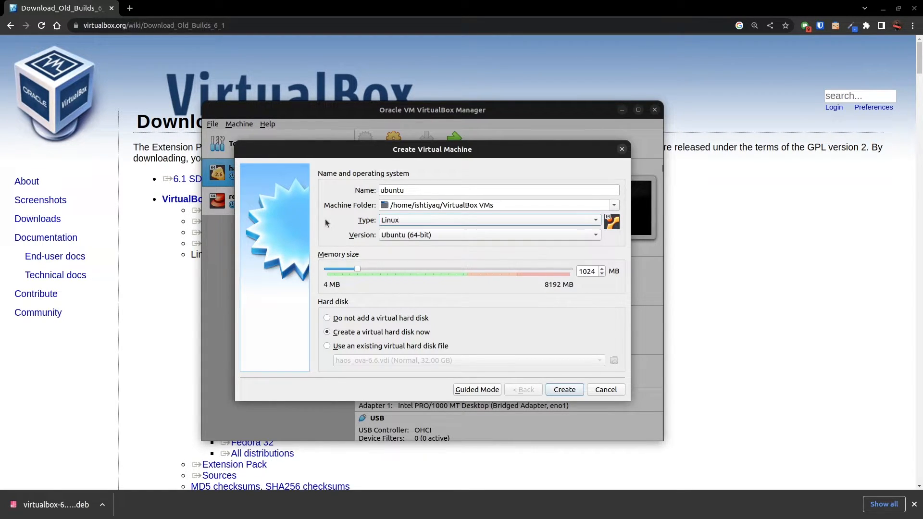
{"action": "left_click", "coordinate": [399, 234]}
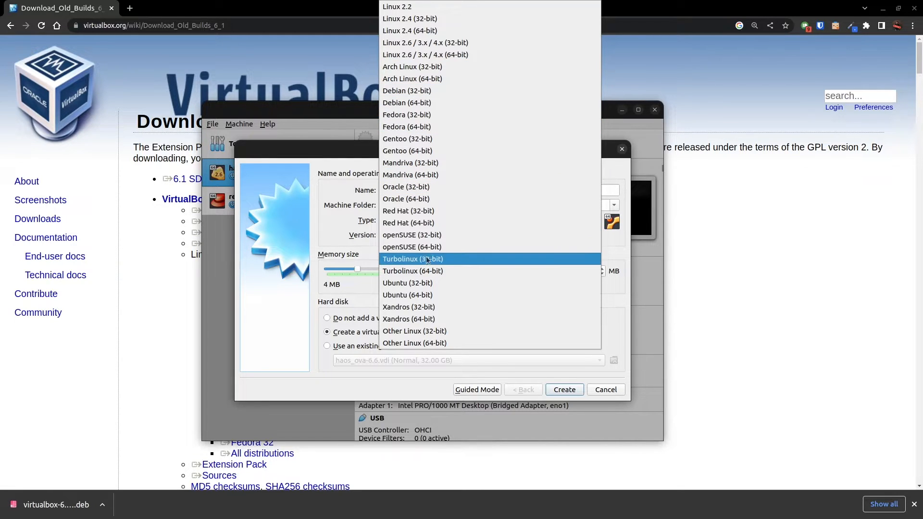
{"action": "left_click", "coordinate": [419, 298]}
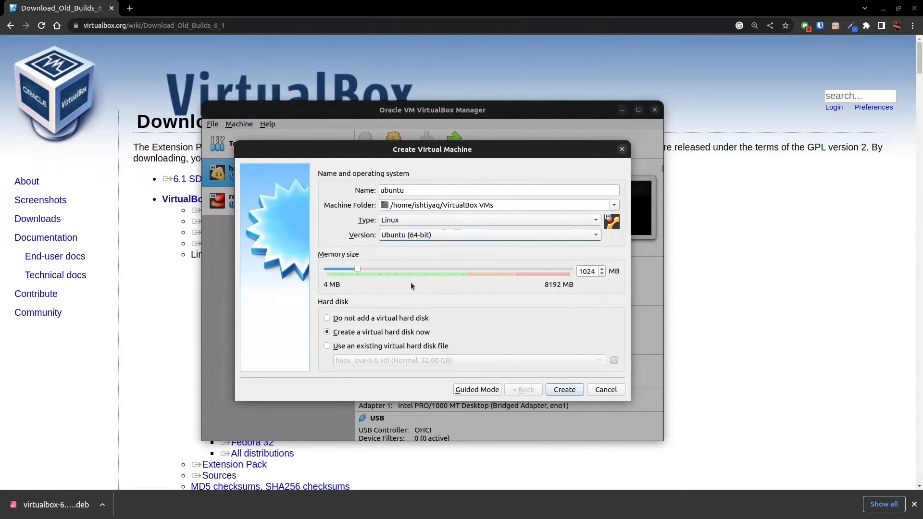
{"action": "left_click_drag", "start_coordinate": [413, 189], "coordinate": [378, 189]}
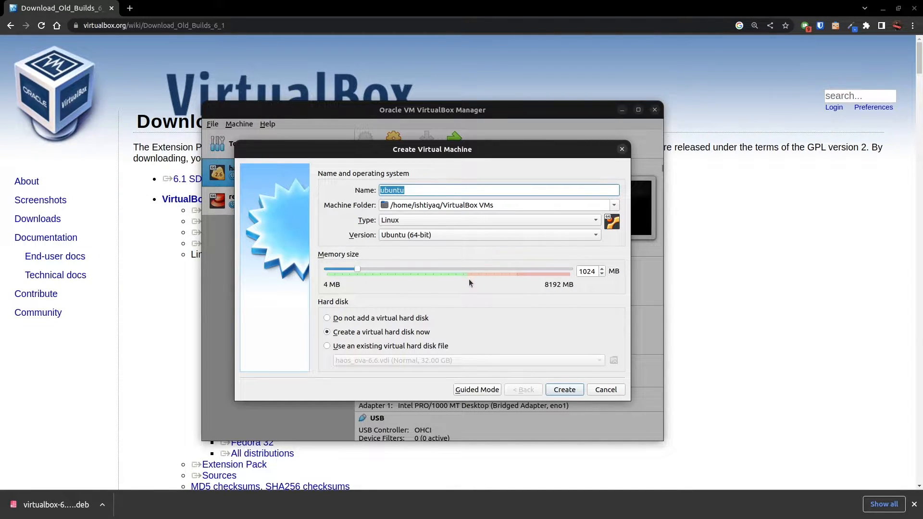
Give the ubuntu machine 1024 MB of memory and proceed with creating a new virtual hard disk.
{"action": "left_click_drag", "start_coordinate": [356, 269], "coordinate": [488, 281]}
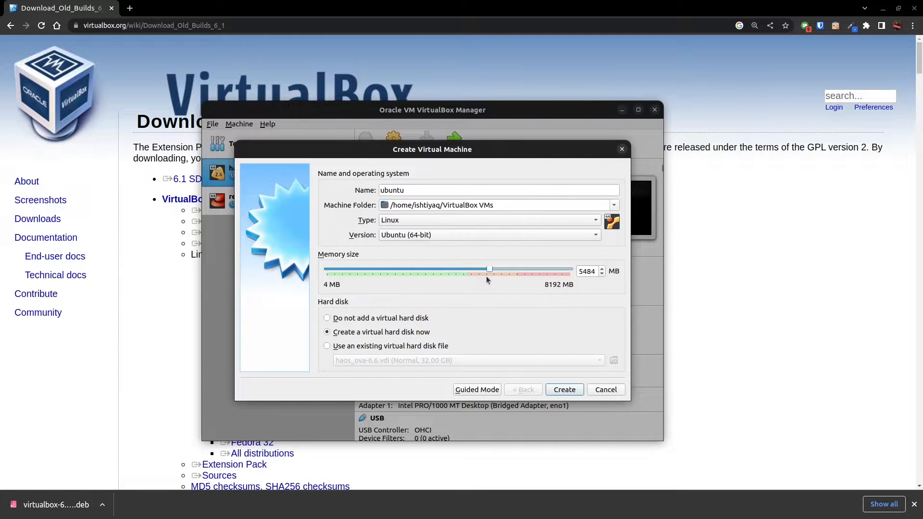
{"action": "left_click_drag", "start_coordinate": [487, 267], "coordinate": [357, 278]}
{"action": "left_click", "coordinate": [370, 332]}
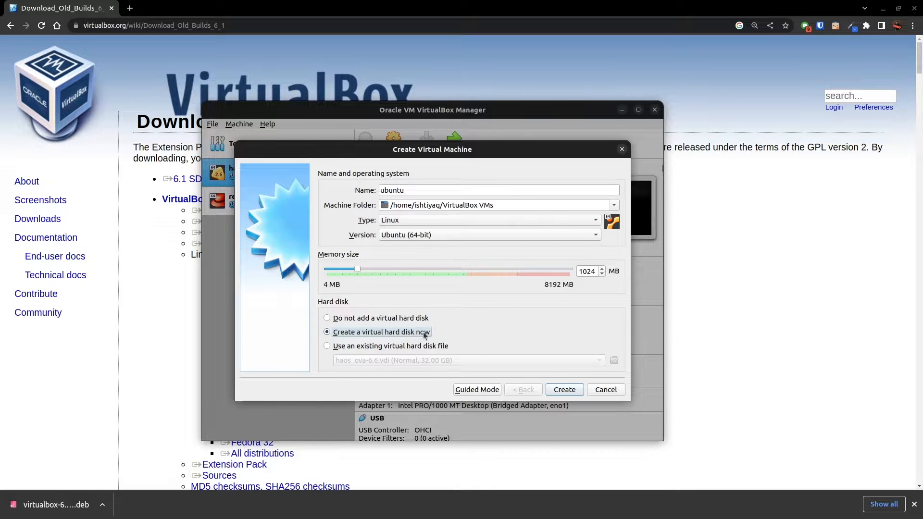
{"action": "left_click", "coordinate": [564, 392]}
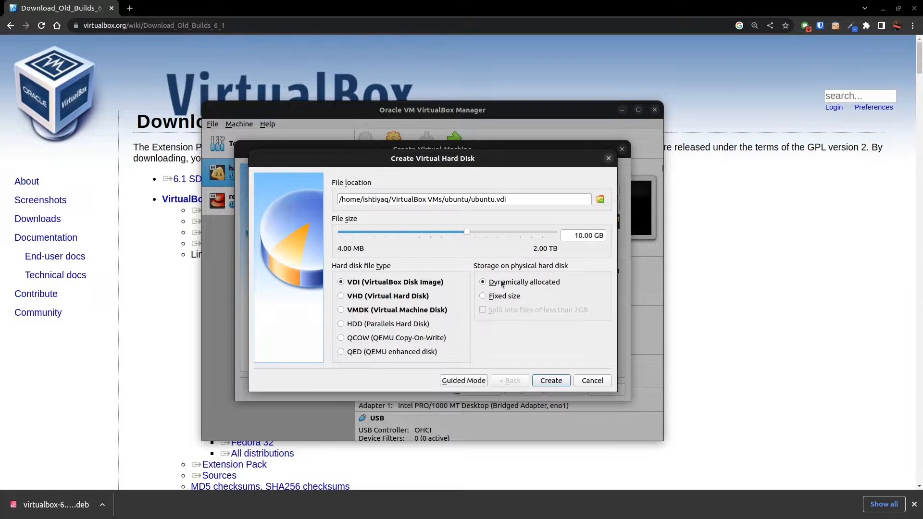
Try the fixed size storage option for the ubuntu.vdi disk and review its file location and size.
{"action": "left_click", "coordinate": [503, 296]}
{"action": "left_click", "coordinate": [505, 283]}
{"action": "left_click_drag", "start_coordinate": [567, 237], "coordinate": [600, 236]}
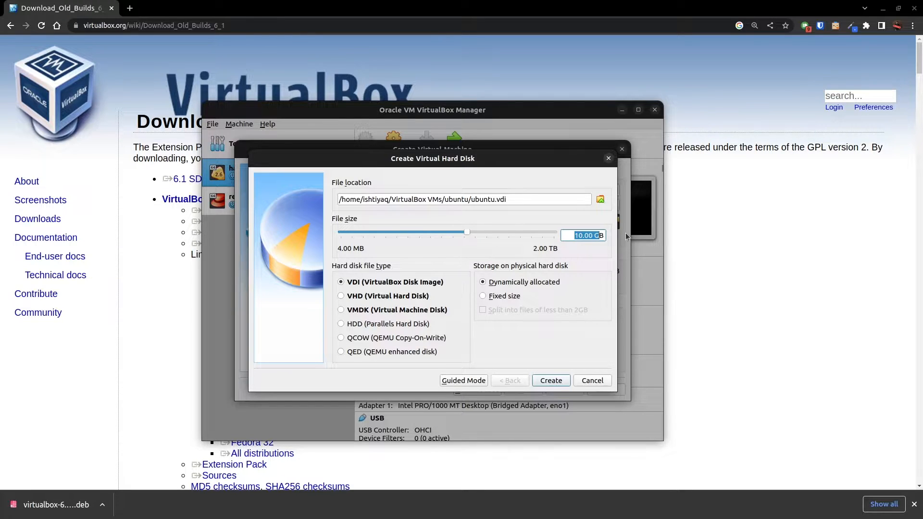
{"action": "left_click_drag", "start_coordinate": [525, 199], "coordinate": [472, 198]}
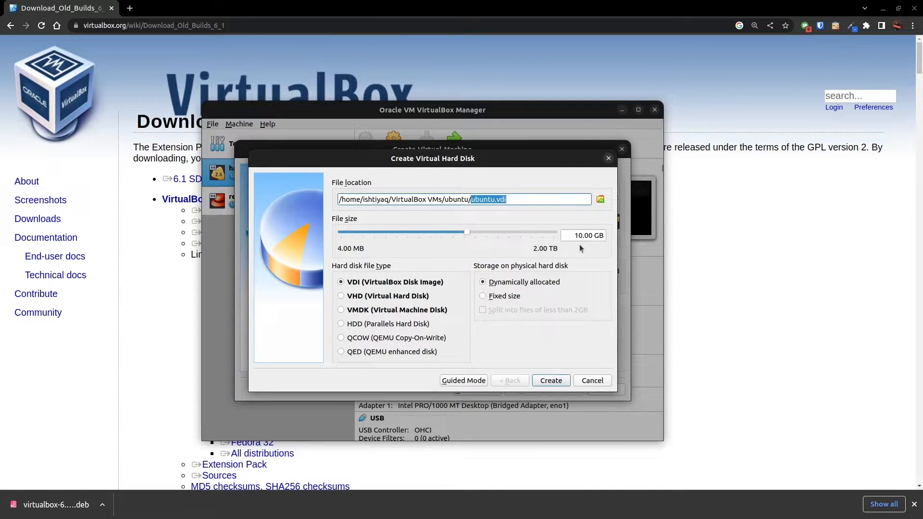
{"action": "left_click_drag", "start_coordinate": [577, 235], "coordinate": [602, 235]}
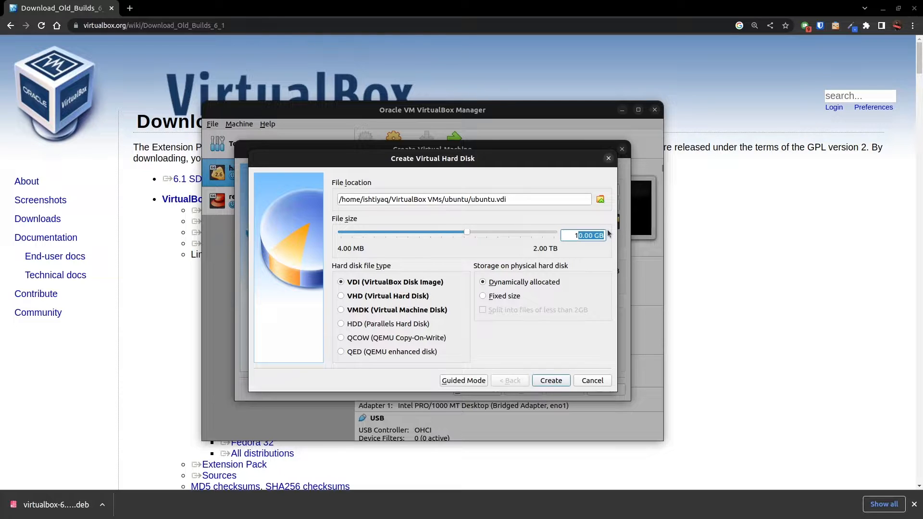
{"action": "left_click", "coordinate": [503, 295]}
{"action": "left_click_drag", "start_coordinate": [569, 236], "coordinate": [620, 239]}
Check the sizes of haos_ova-6.6.vdi and redhat.vdi in the VirtualBox VMs folder with the file manager.
{"action": "key", "text": "super+e"}
{"action": "double_click", "coordinate": [163, 187]}
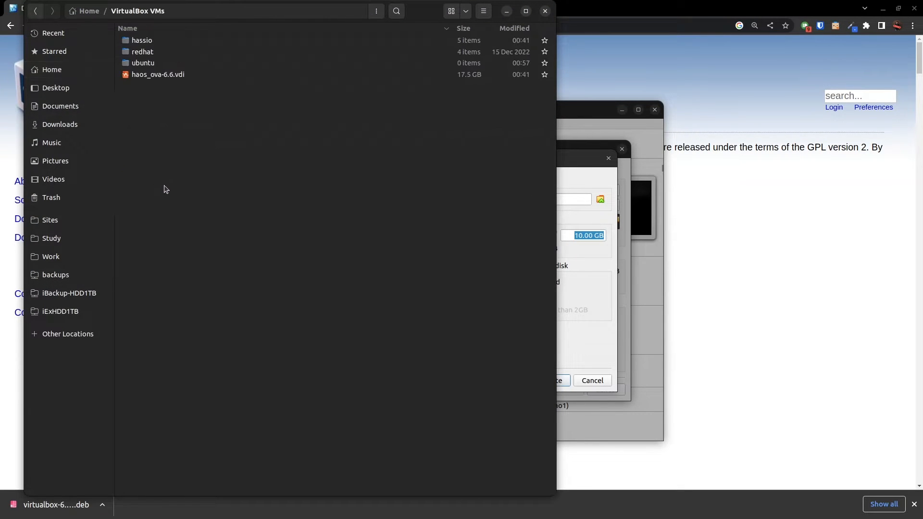
{"action": "left_click", "coordinate": [158, 76]}
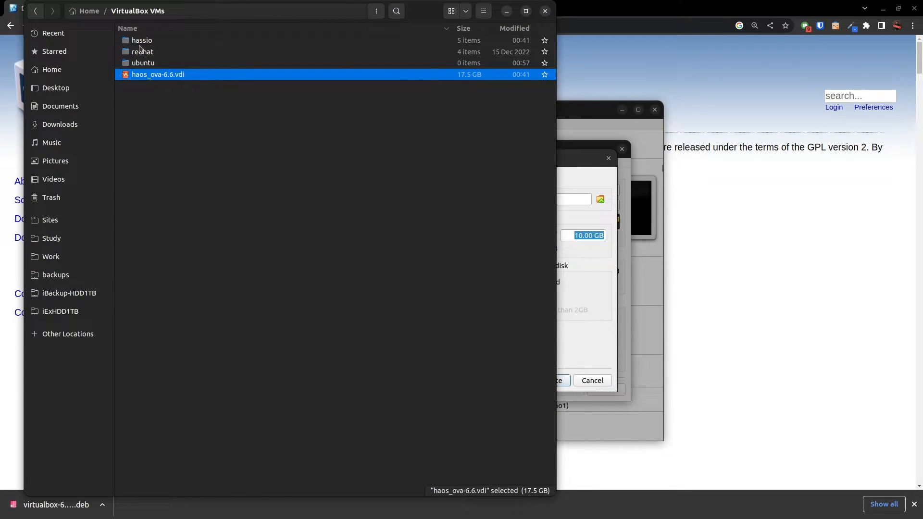
{"action": "double_click", "coordinate": [142, 52]}
{"action": "left_click", "coordinate": [162, 73]}
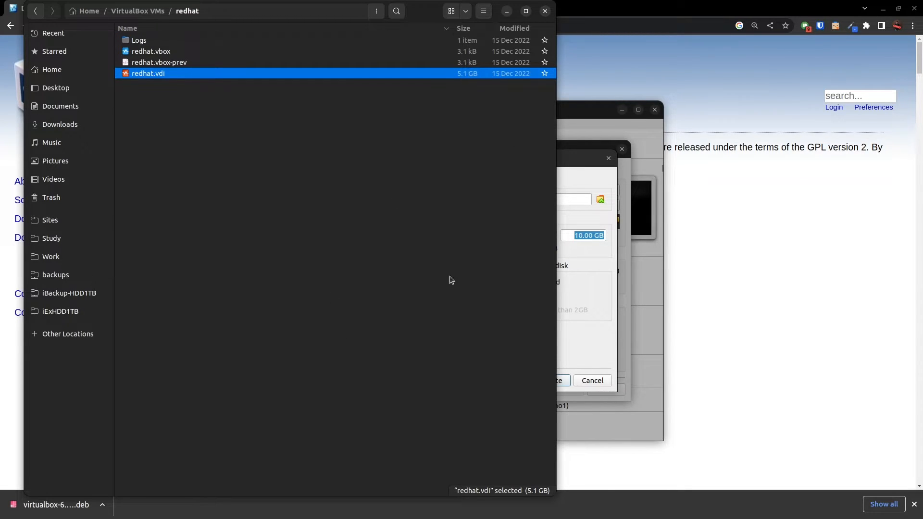
{"action": "left_click", "coordinate": [507, 11]}
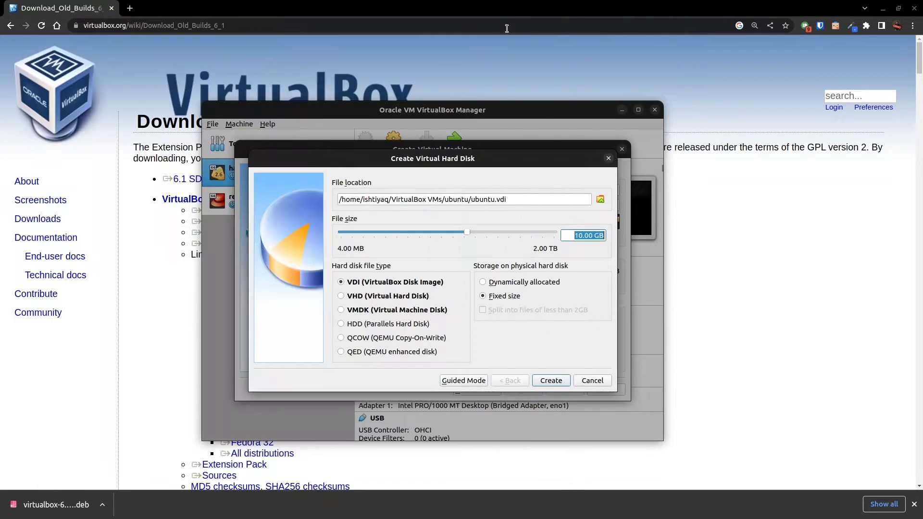
Create the ubuntu.vdi disk as a dynamically allocated VDI with a file size of 10.58 GB.
{"action": "left_click_drag", "start_coordinate": [467, 232], "coordinate": [468, 232]}
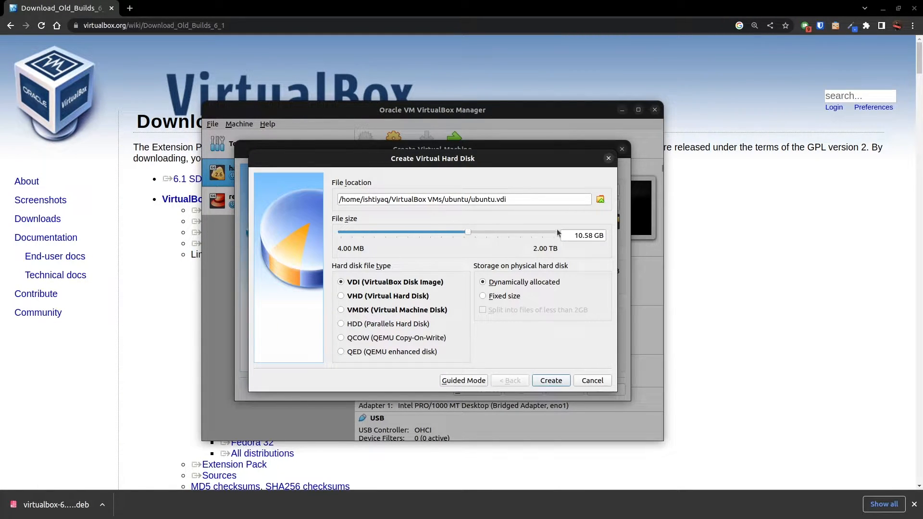
{"action": "double_click", "coordinate": [594, 236]}
{"action": "left_click", "coordinate": [551, 381]}
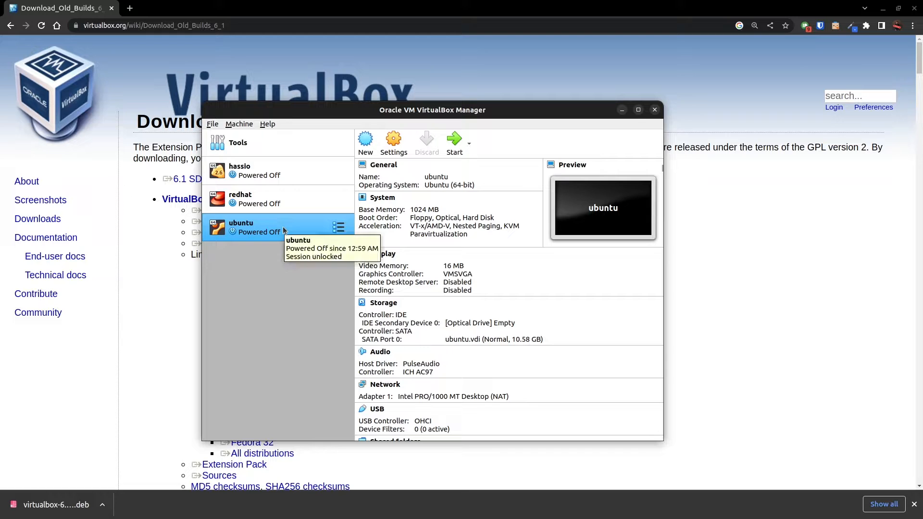
Browse the redhat and hassio machines, and examine the ubuntu machine's details down to its description.
{"action": "left_click", "coordinate": [281, 202]}
{"action": "left_click", "coordinate": [288, 176]}
{"action": "left_click", "coordinate": [286, 224]}
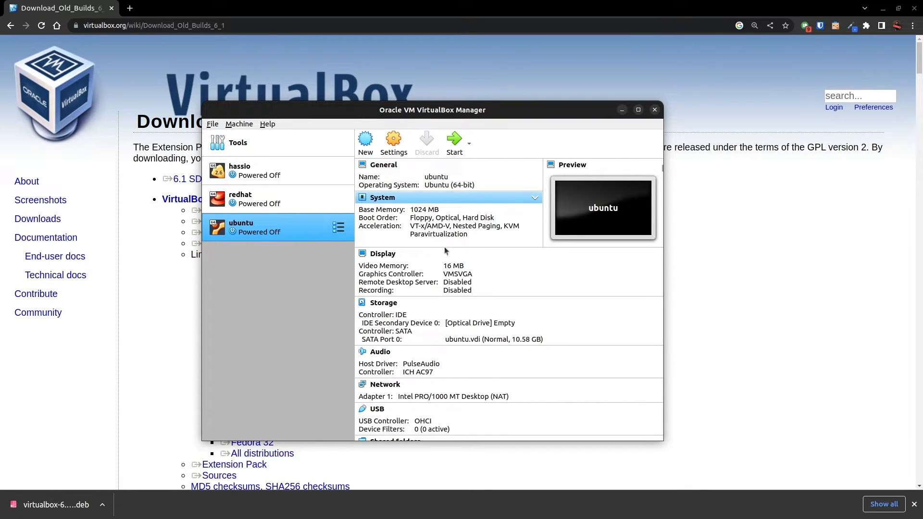
{"action": "scroll", "coordinate": [462, 355], "scroll_direction": "down", "scroll_amount": 3}
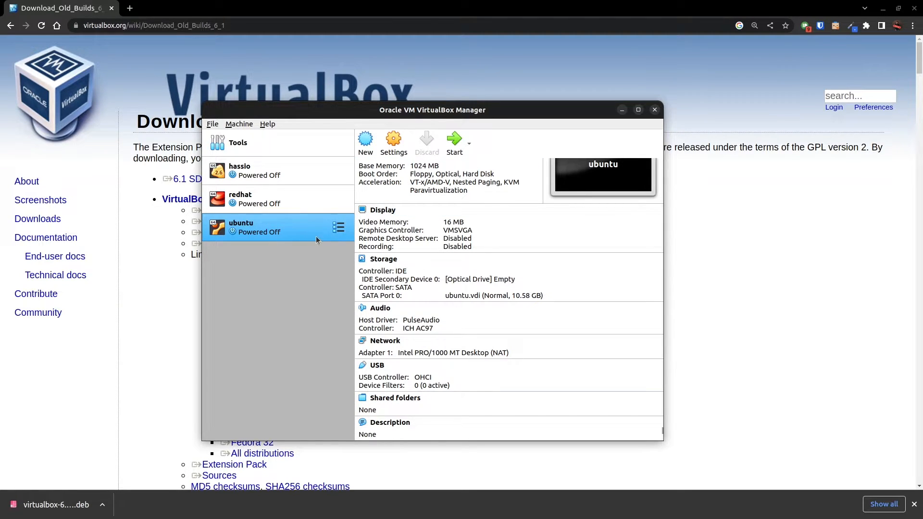
Open the ubuntu machine's settings and examine its system motherboard options and processor count.
{"action": "left_click", "coordinate": [393, 144]}
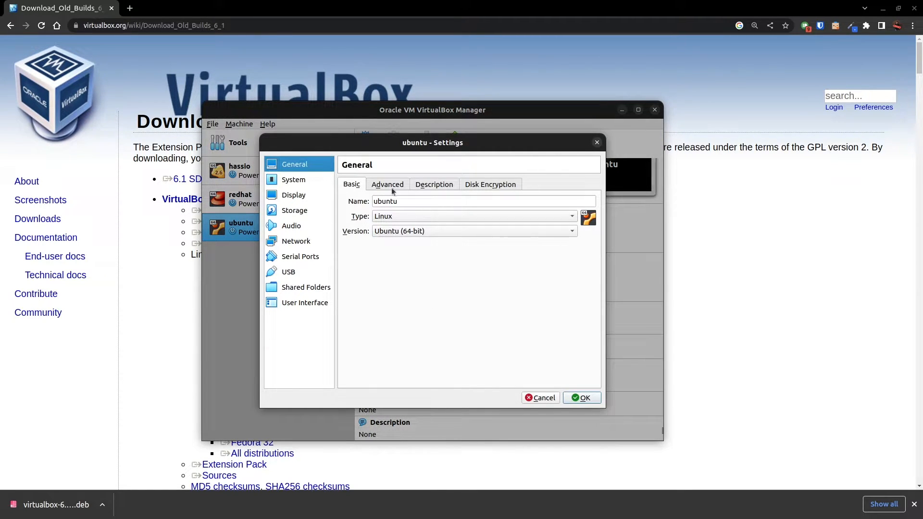
{"action": "left_click", "coordinate": [304, 181]}
{"action": "left_click", "coordinate": [296, 195]}
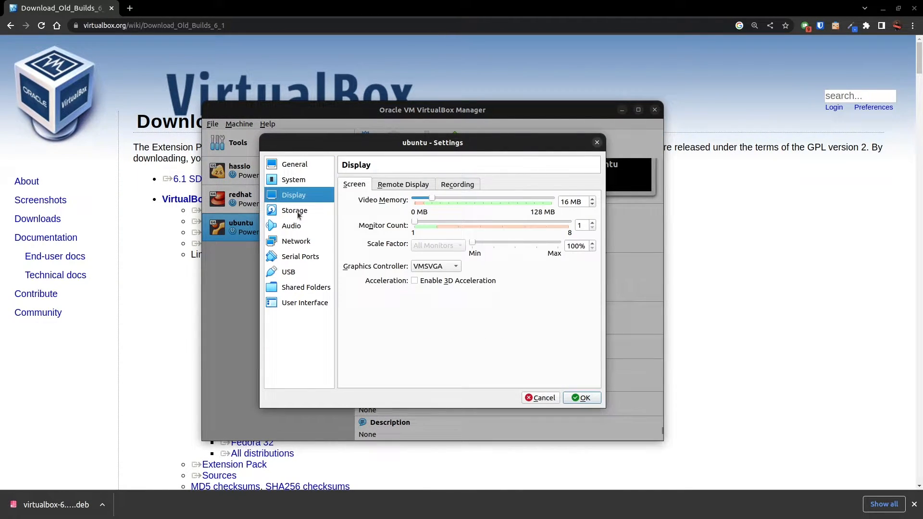
{"action": "left_click", "coordinate": [299, 183]}
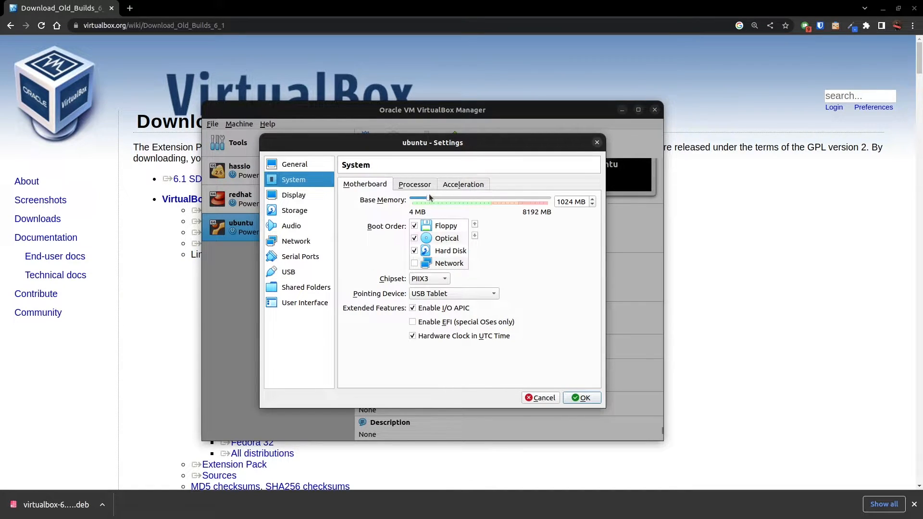
{"action": "left_click", "coordinate": [413, 185]}
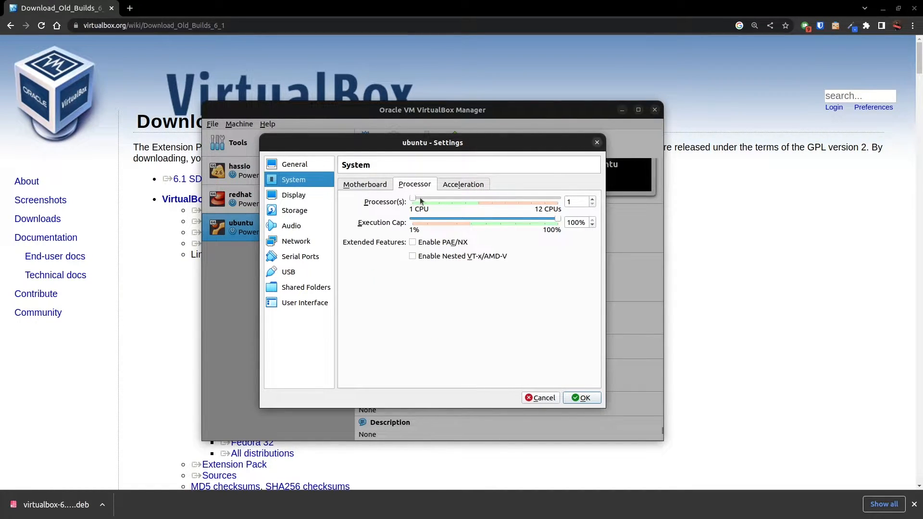
{"action": "mouse_move", "coordinate": [416, 200]}
{"action": "left_mouse_down"}
{"action": "mouse_move", "coordinate": [445, 200]}
{"action": "mouse_move", "coordinate": [399, 206]}
{"action": "left_mouse_up"}
{"action": "left_click", "coordinate": [424, 200]}
Review the ubuntu machine's display, storage, audio and network settings.
{"action": "left_click", "coordinate": [280, 194]}
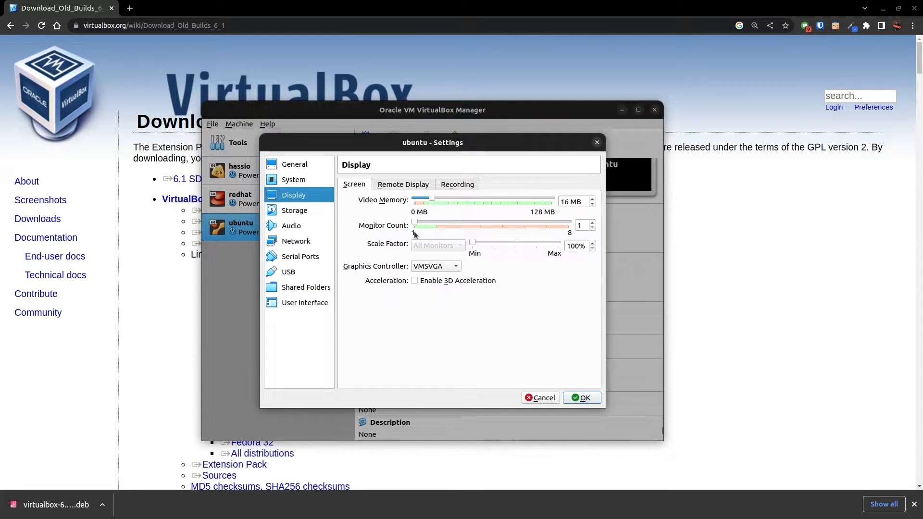
{"action": "left_click", "coordinate": [307, 211]}
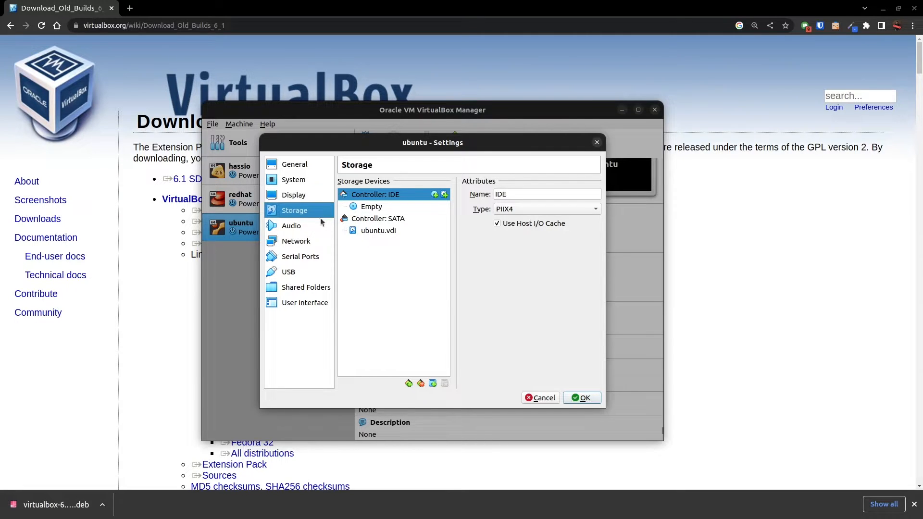
{"action": "left_click", "coordinate": [307, 226]}
{"action": "left_click", "coordinate": [306, 245]}
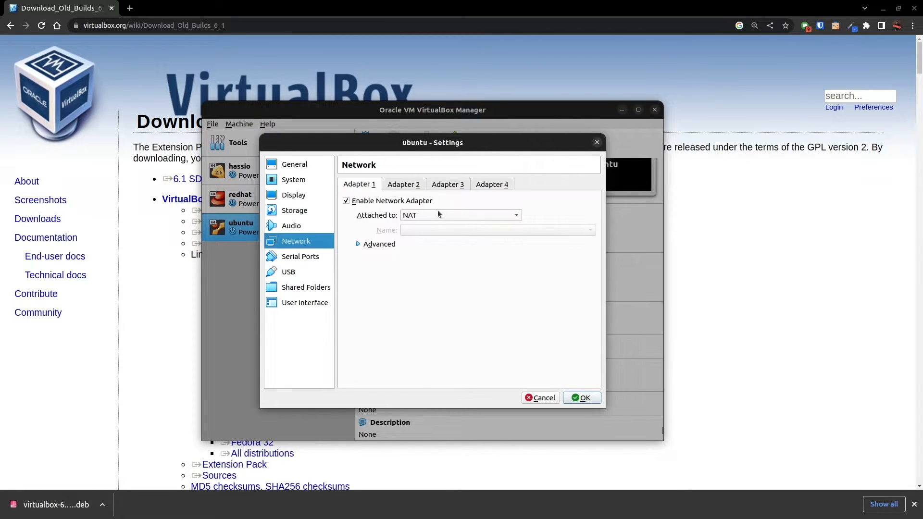
Try to choose a disk file for the empty optical drive on the IDE controller.
{"action": "left_click", "coordinate": [296, 209]}
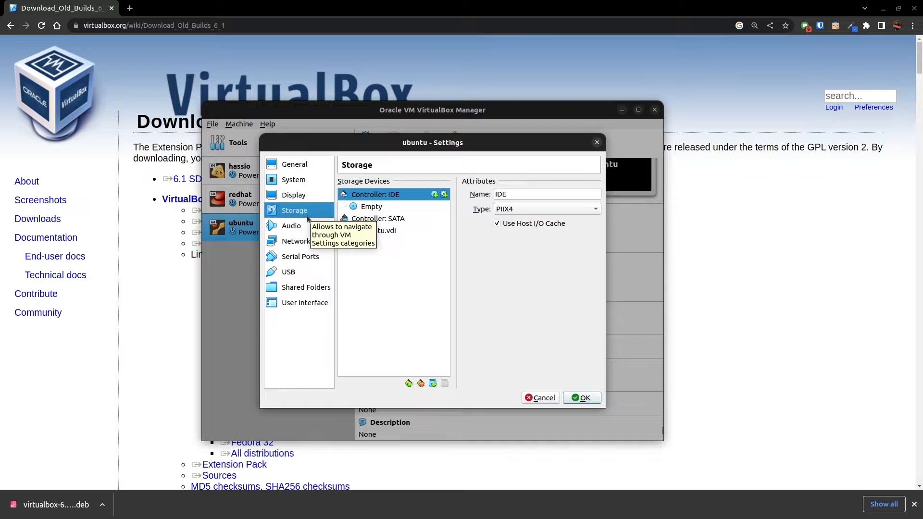
{"action": "left_click", "coordinate": [378, 208]}
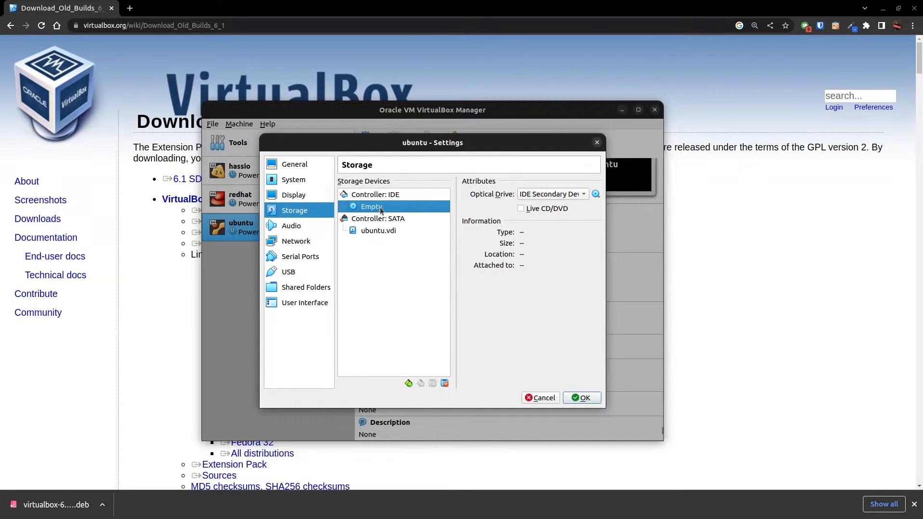
{"action": "left_click", "coordinate": [595, 194]}
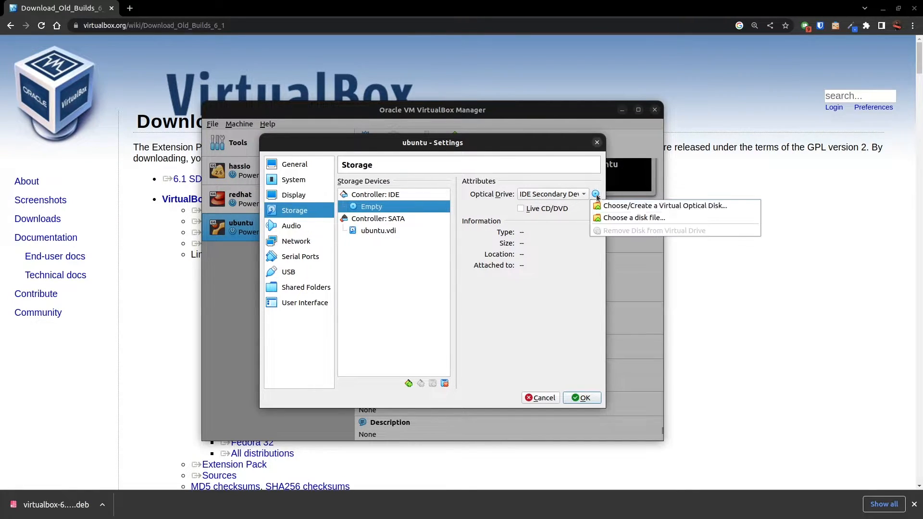
{"action": "left_click", "coordinate": [623, 218]}
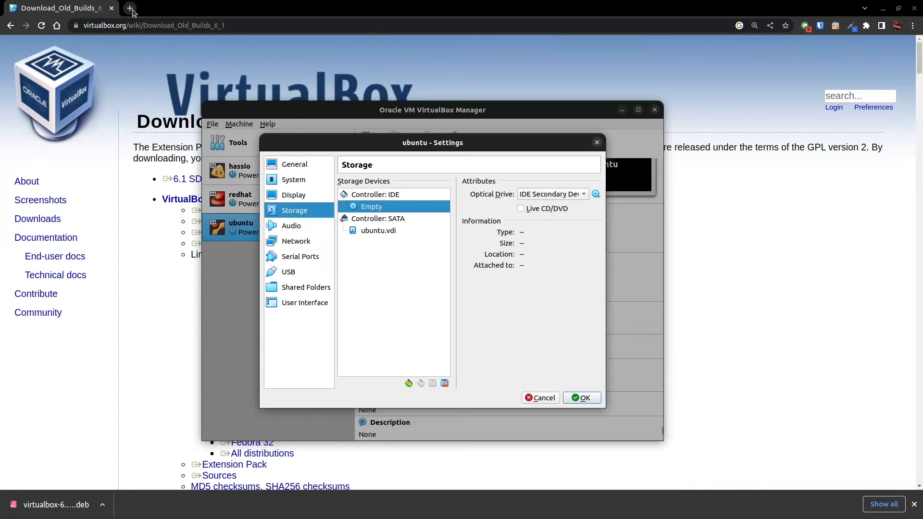
Switch to Chrome to check the download progress of ubuntu-22.04.1-desktop-amd64.iso, and return to the ubuntu machine's settings.
{"action": "left_click", "coordinate": [130, 8]}
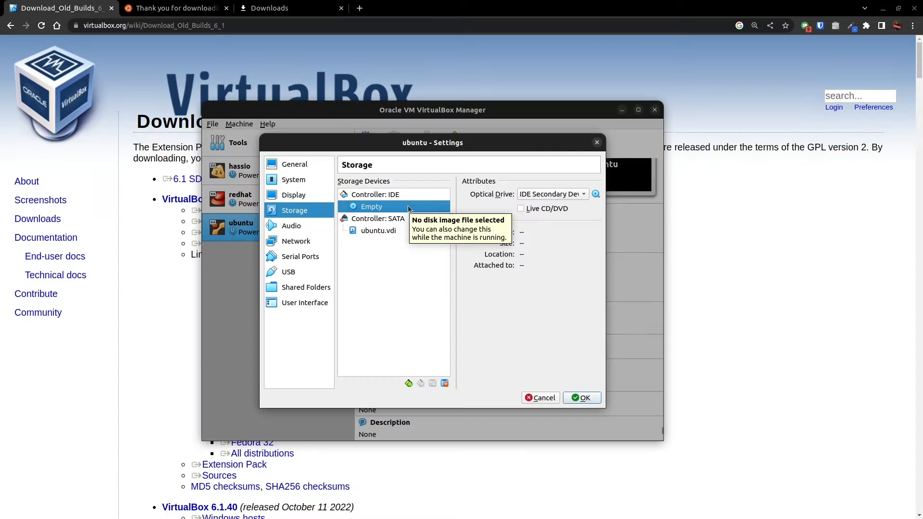
{"action": "left_click", "coordinate": [255, 8]}
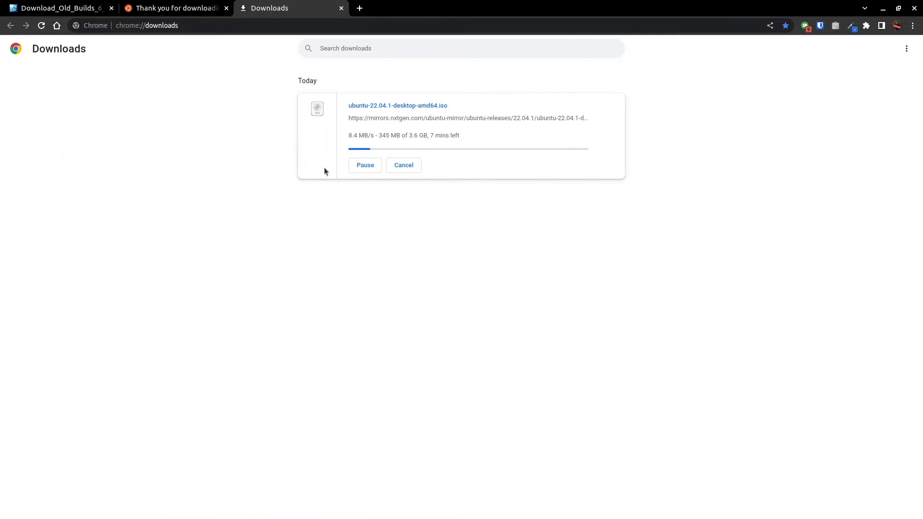
{"action": "key", "text": "alt+Tab"}
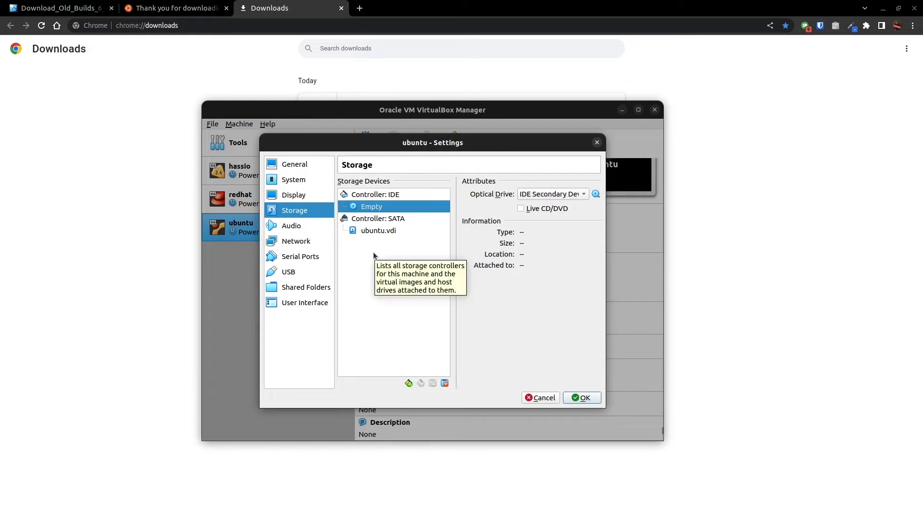
Review the audio settings and attach the enabled network Adapter 1 to Bridged Adapter.
{"action": "left_click", "coordinate": [292, 226]}
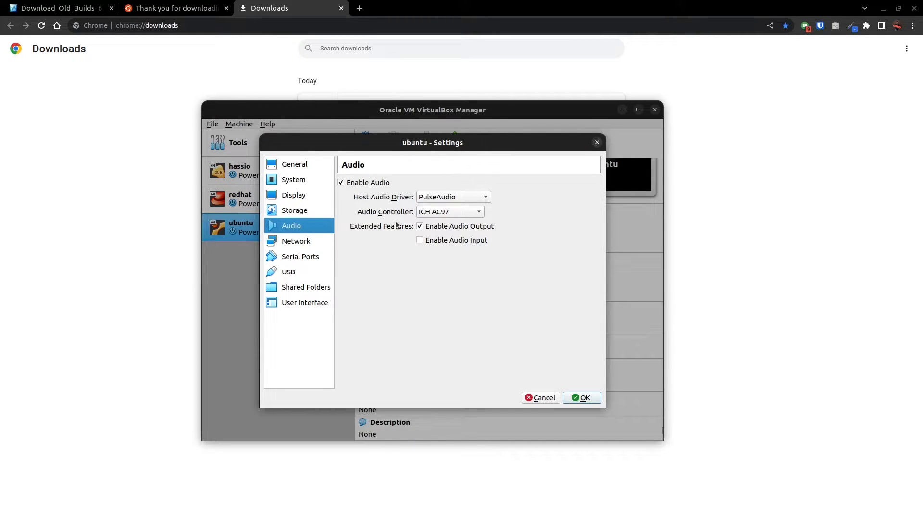
{"action": "left_click", "coordinate": [312, 245]}
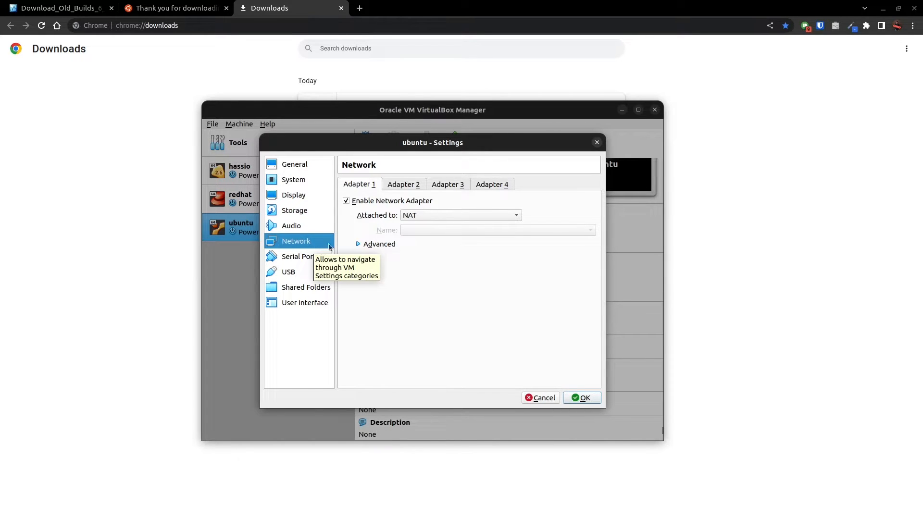
{"action": "left_click", "coordinate": [359, 202]}
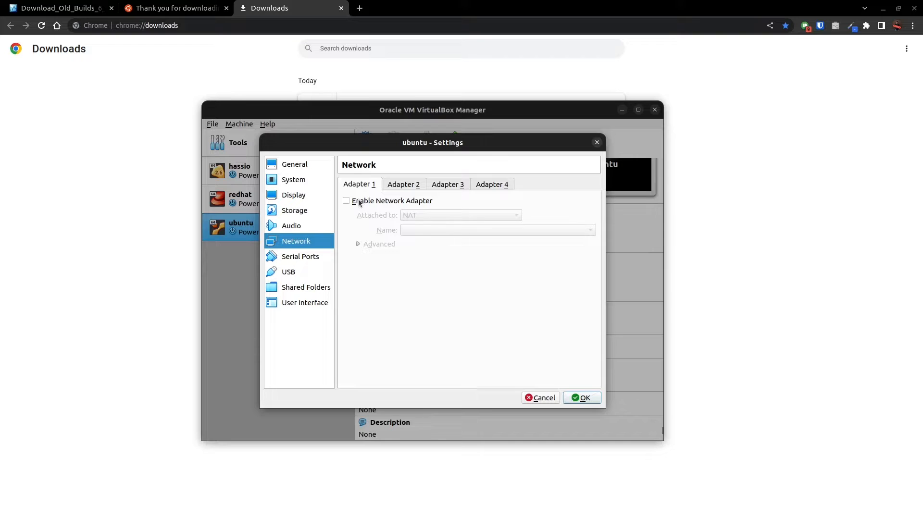
{"action": "left_click", "coordinate": [359, 202]}
{"action": "left_click", "coordinate": [432, 215]}
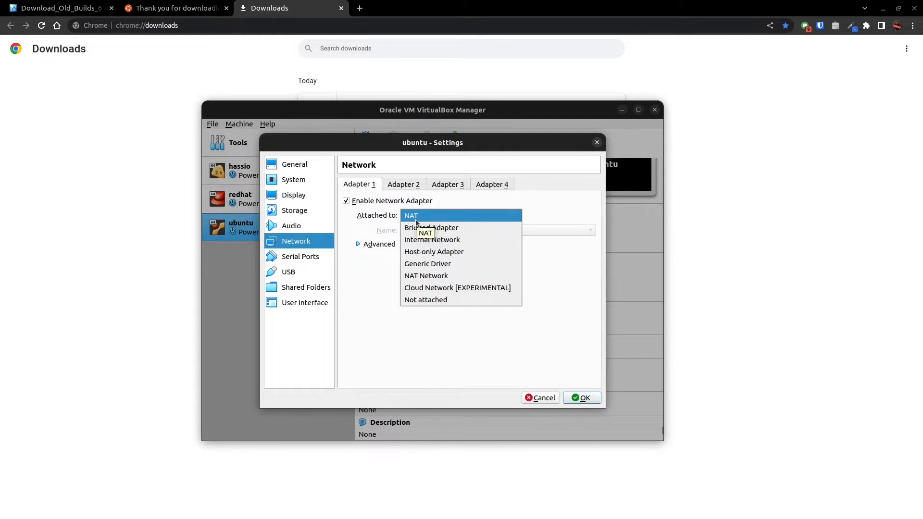
{"action": "left_click", "coordinate": [382, 219]}
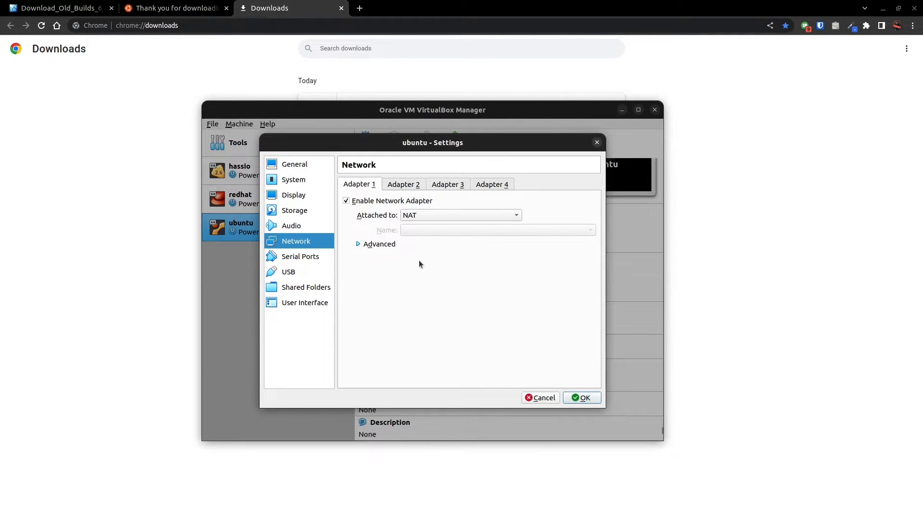
{"action": "left_click", "coordinate": [423, 215]}
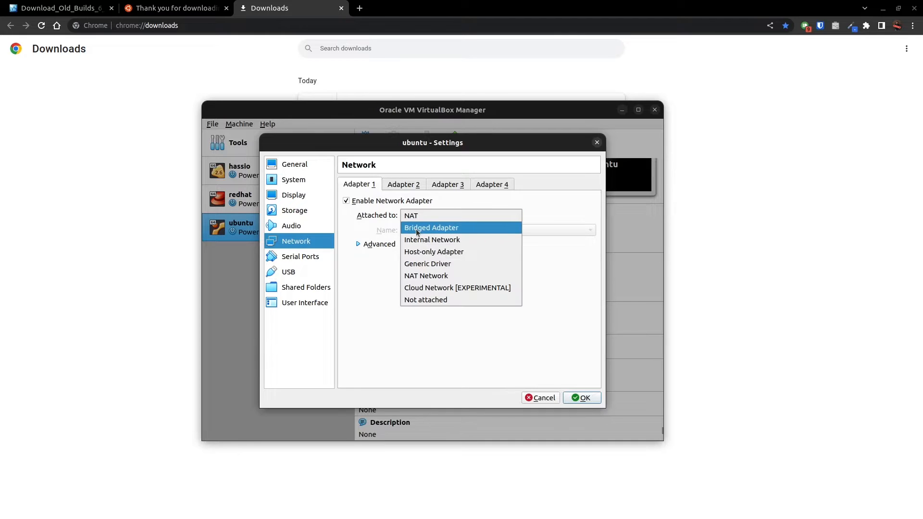
{"action": "left_click", "coordinate": [417, 229]}
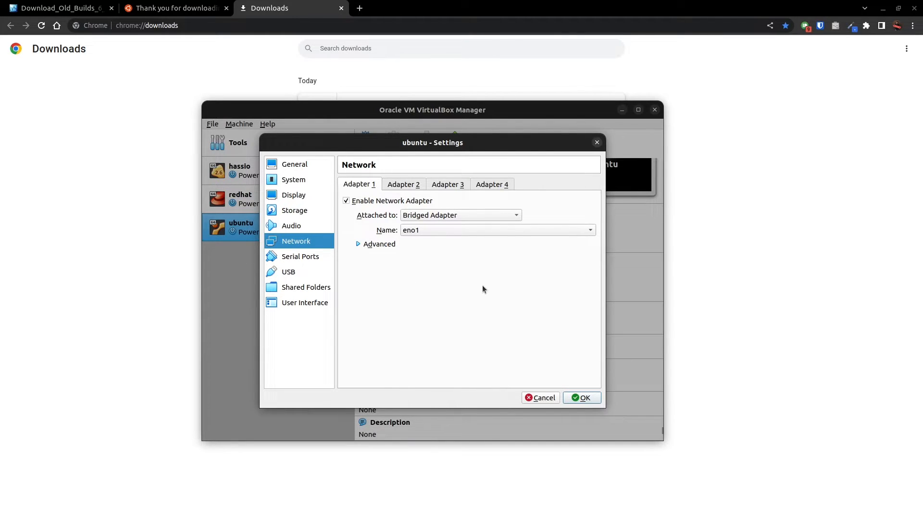
{"action": "mouse_move", "coordinate": [388, 282]}
{"action": "left_mouse_down"}
{"action": "mouse_move", "coordinate": [382, 307]}
{"action": "mouse_move", "coordinate": [440, 312]}
{"action": "mouse_move", "coordinate": [471, 304]}
{"action": "left_mouse_up"}
{"action": "left_click_drag", "start_coordinate": [485, 314], "coordinate": [499, 309]}
{"action": "mouse_move", "coordinate": [513, 316]}
{"action": "left_mouse_down"}
{"action": "mouse_move", "coordinate": [520, 328]}
{"action": "mouse_move", "coordinate": [541, 330]}
{"action": "left_mouse_up"}
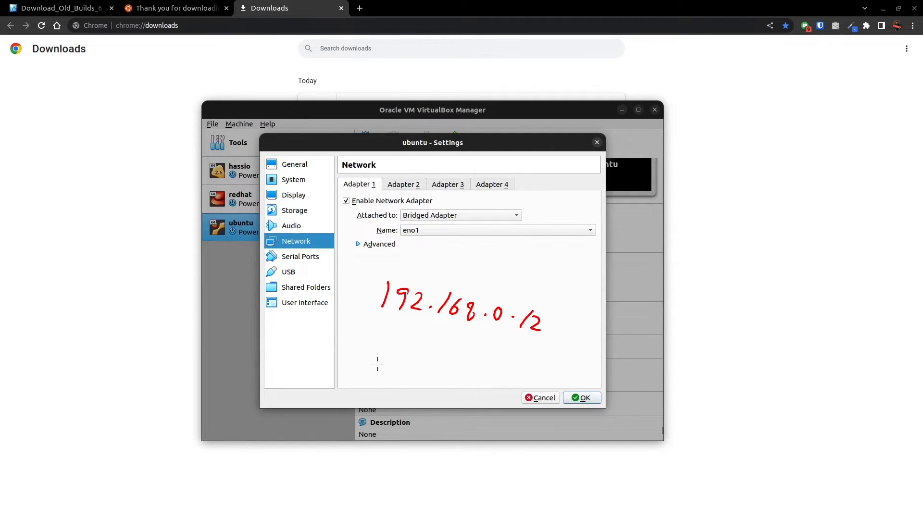
{"action": "left_click_drag", "start_coordinate": [372, 342], "coordinate": [368, 351]}
{"action": "mouse_move", "coordinate": [378, 332]}
{"action": "left_mouse_down"}
{"action": "mouse_move", "coordinate": [385, 352]}
{"action": "mouse_move", "coordinate": [405, 355]}
{"action": "left_mouse_up"}
{"action": "left_click_drag", "start_coordinate": [413, 354], "coordinate": [434, 361]}
{"action": "mouse_move", "coordinate": [443, 349]}
{"action": "left_mouse_down"}
{"action": "mouse_move", "coordinate": [438, 358]}
{"action": "mouse_move", "coordinate": [468, 356]}
{"action": "left_mouse_up"}
{"action": "left_click_drag", "start_coordinate": [483, 365], "coordinate": [488, 376]}
{"action": "left_click_drag", "start_coordinate": [500, 363], "coordinate": [502, 383]}
{"action": "mouse_move", "coordinate": [371, 321]}
{"action": "left_mouse_down"}
{"action": "mouse_move", "coordinate": [424, 369]}
{"action": "mouse_move", "coordinate": [500, 391]}
{"action": "mouse_move", "coordinate": [523, 357]}
{"action": "mouse_move", "coordinate": [370, 321]}
{"action": "left_mouse_up"}
{"action": "mouse_move", "coordinate": [666, 305]}
{"action": "left_mouse_down"}
{"action": "mouse_move", "coordinate": [670, 354]}
{"action": "mouse_move", "coordinate": [676, 308]}
{"action": "mouse_move", "coordinate": [686, 296]}
{"action": "mouse_move", "coordinate": [678, 312]}
{"action": "left_mouse_up"}
{"action": "mouse_move", "coordinate": [702, 345]}
{"action": "left_mouse_down"}
{"action": "mouse_move", "coordinate": [688, 355]}
{"action": "mouse_move", "coordinate": [710, 369]}
{"action": "left_mouse_up"}
{"action": "left_click", "coordinate": [712, 372]}
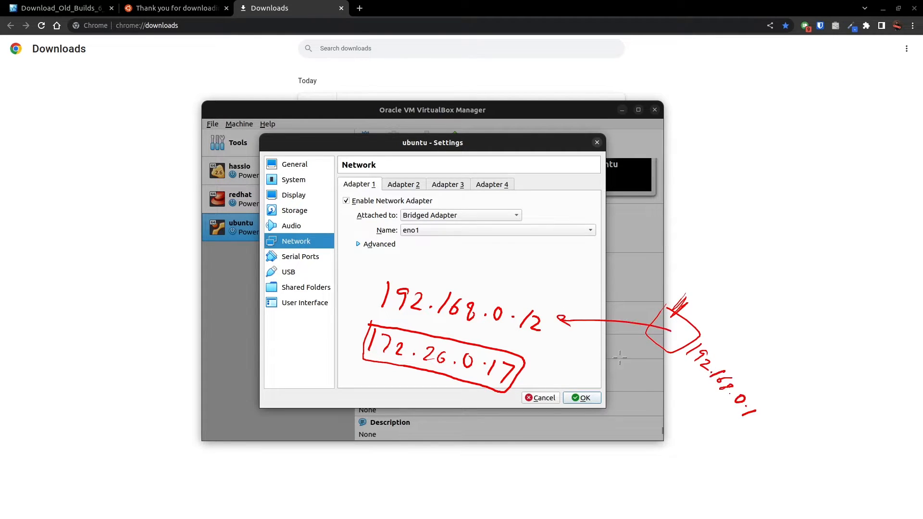
{"action": "mouse_move", "coordinate": [795, 273]}
{"action": "left_mouse_down"}
{"action": "mouse_move", "coordinate": [784, 301]}
{"action": "mouse_move", "coordinate": [814, 280]}
{"action": "mouse_move", "coordinate": [794, 273]}
{"action": "left_mouse_up"}
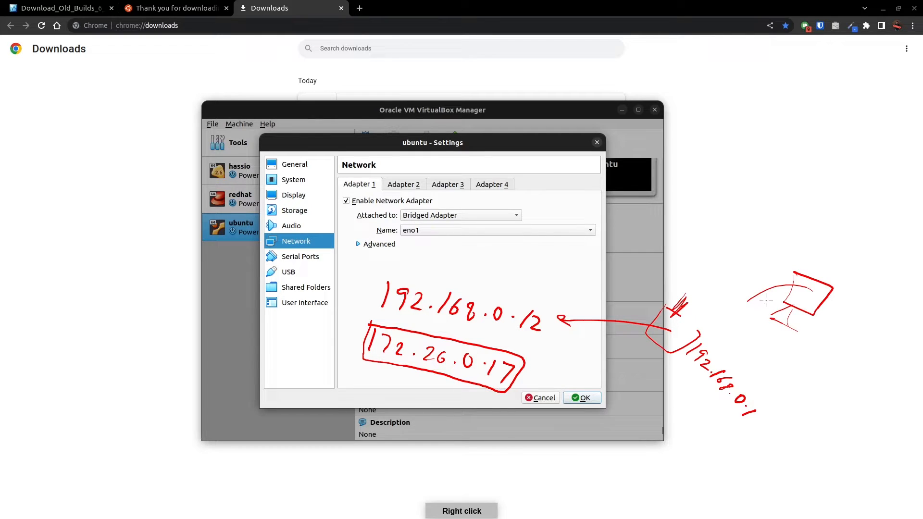
{"action": "mouse_move", "coordinate": [766, 300]}
{"action": "left_mouse_down"}
{"action": "mouse_move", "coordinate": [697, 318]}
{"action": "mouse_move", "coordinate": [564, 321]}
{"action": "left_mouse_up"}
{"action": "mouse_move", "coordinate": [784, 315]}
{"action": "left_mouse_down"}
{"action": "mouse_move", "coordinate": [532, 361]}
{"action": "mouse_move", "coordinate": [548, 374]}
{"action": "left_mouse_up"}
{"action": "left_click_drag", "start_coordinate": [595, 335], "coordinate": [570, 367]}
{"action": "left_click_drag", "start_coordinate": [570, 347], "coordinate": [606, 377]}
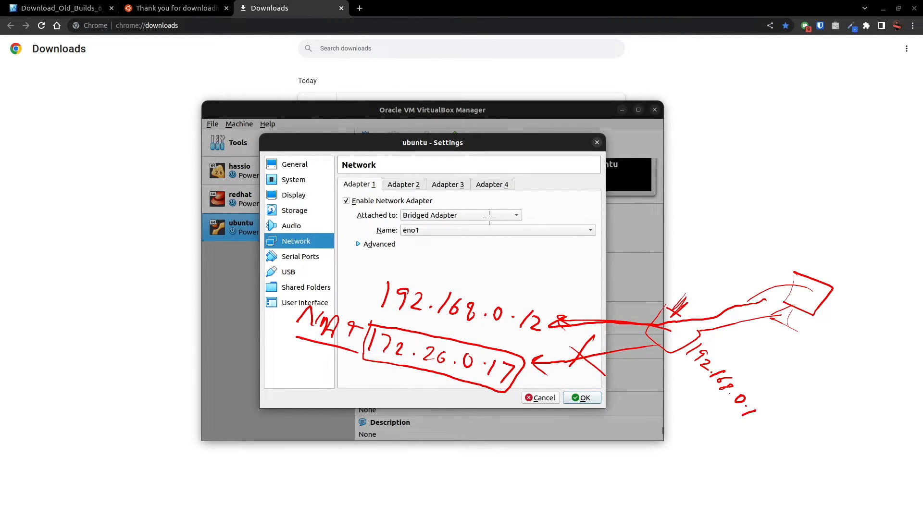
{"action": "left_click_drag", "start_coordinate": [495, 366], "coordinate": [368, 336]}
{"action": "mouse_move", "coordinate": [368, 375]}
{"action": "left_mouse_down"}
{"action": "mouse_move", "coordinate": [356, 392]}
{"action": "mouse_move", "coordinate": [460, 407]}
{"action": "mouse_move", "coordinate": [516, 438]}
{"action": "mouse_move", "coordinate": [490, 426]}
{"action": "left_mouse_up"}
{"action": "left_click", "coordinate": [451, 413]}
{"action": "left_click_drag", "start_coordinate": [507, 411], "coordinate": [515, 430]}
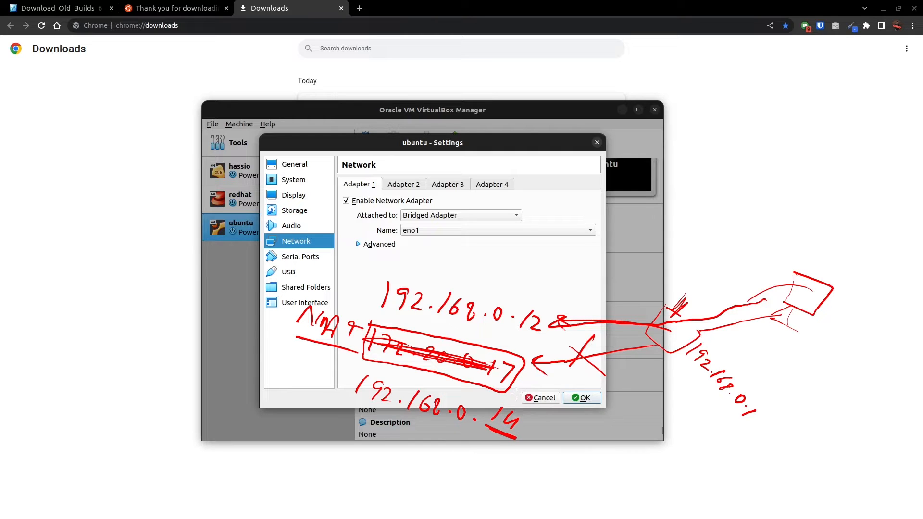
{"action": "left_click_drag", "start_coordinate": [494, 397], "coordinate": [480, 421]}
{"action": "mouse_move", "coordinate": [474, 386]}
{"action": "left_mouse_down"}
{"action": "mouse_move", "coordinate": [534, 413]}
{"action": "mouse_move", "coordinate": [358, 361]}
{"action": "mouse_move", "coordinate": [345, 389]}
{"action": "left_mouse_up"}
{"action": "mouse_move", "coordinate": [374, 275]}
{"action": "left_mouse_down"}
{"action": "mouse_move", "coordinate": [500, 327]}
{"action": "mouse_move", "coordinate": [558, 308]}
{"action": "mouse_move", "coordinate": [368, 283]}
{"action": "mouse_move", "coordinate": [358, 291]}
{"action": "left_mouse_up"}
{"action": "mouse_move", "coordinate": [419, 255]}
{"action": "left_mouse_down"}
{"action": "mouse_move", "coordinate": [445, 275]}
{"action": "mouse_move", "coordinate": [474, 279]}
{"action": "mouse_move", "coordinate": [450, 289]}
{"action": "left_mouse_up"}
{"action": "left_click_drag", "start_coordinate": [531, 429], "coordinate": [571, 439]}
{"action": "left_click_drag", "start_coordinate": [523, 447], "coordinate": [566, 469]}
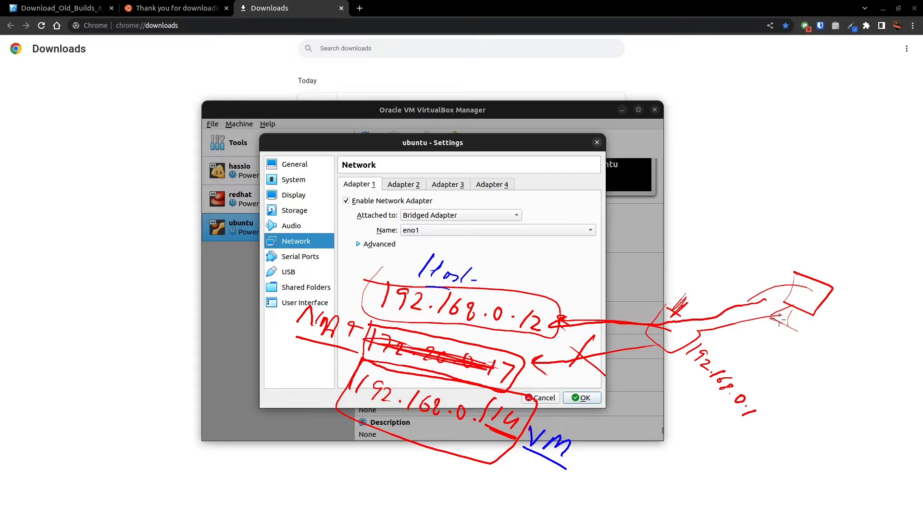
{"action": "mouse_move", "coordinate": [792, 316]}
{"action": "left_mouse_down"}
{"action": "mouse_move", "coordinate": [659, 353]}
{"action": "mouse_move", "coordinate": [551, 418]}
{"action": "mouse_move", "coordinate": [568, 426]}
{"action": "left_mouse_up"}
{"action": "key", "text": "Escape"}
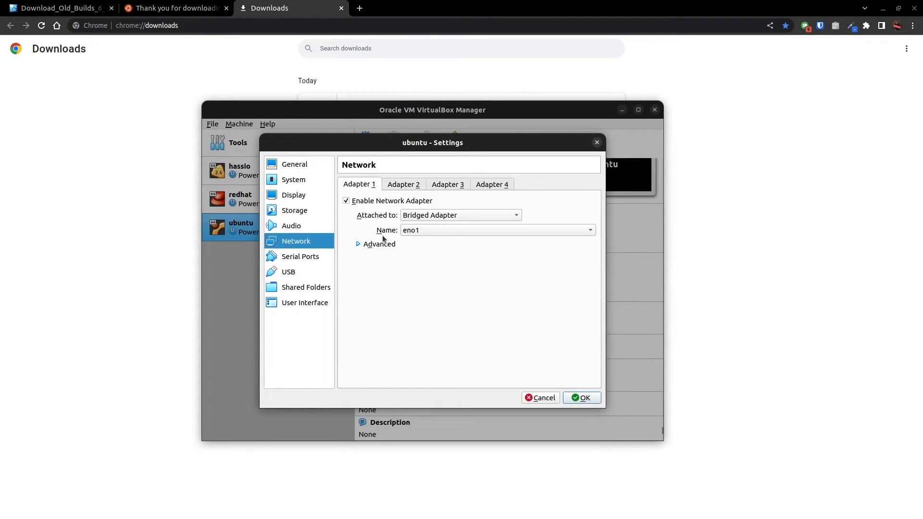
Select eno1 as the host interface that Adapter 1 is bridged to.
{"action": "left_click", "coordinate": [407, 231]}
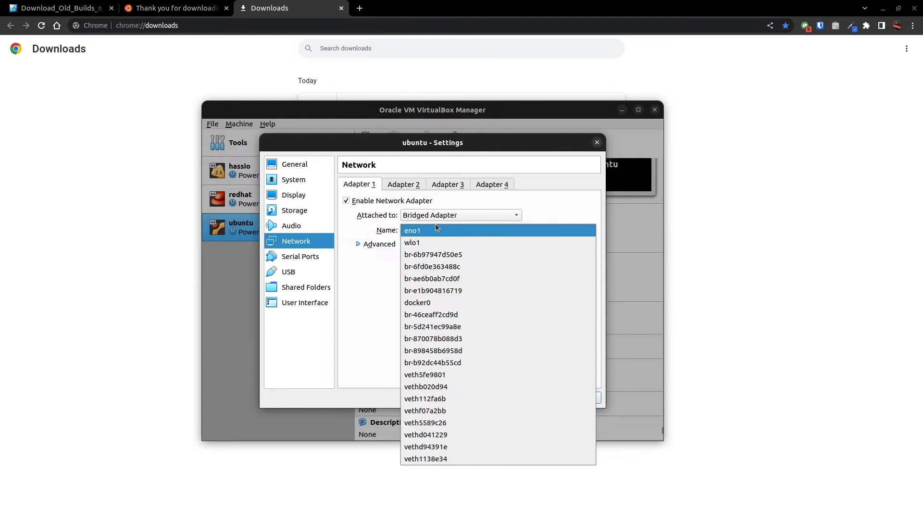
{"action": "left_click", "coordinate": [421, 232]}
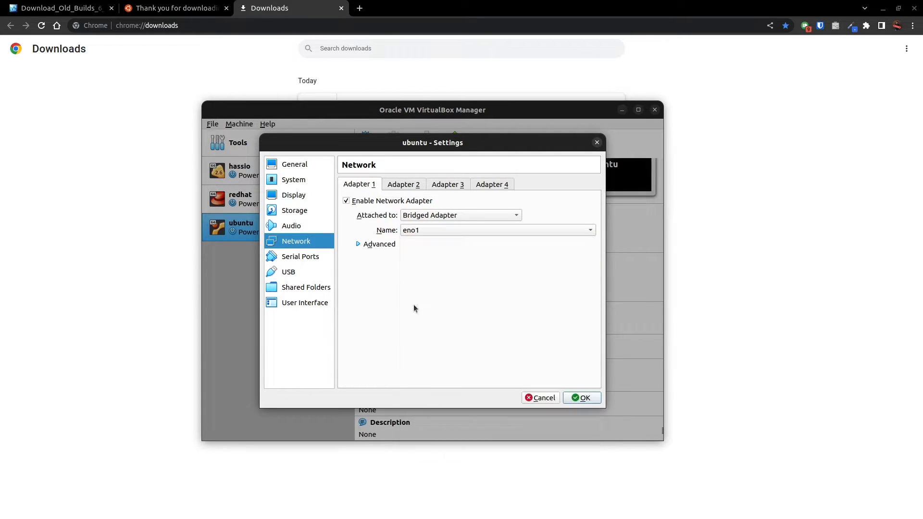
Switch to the terminal and list the host's network interfaces with ip a.
{"action": "key", "text": "super"}
{"action": "left_click", "coordinate": [487, 320]}
{"action": "type", "text": "ip a"}
{"action": "key", "text": "Return"}
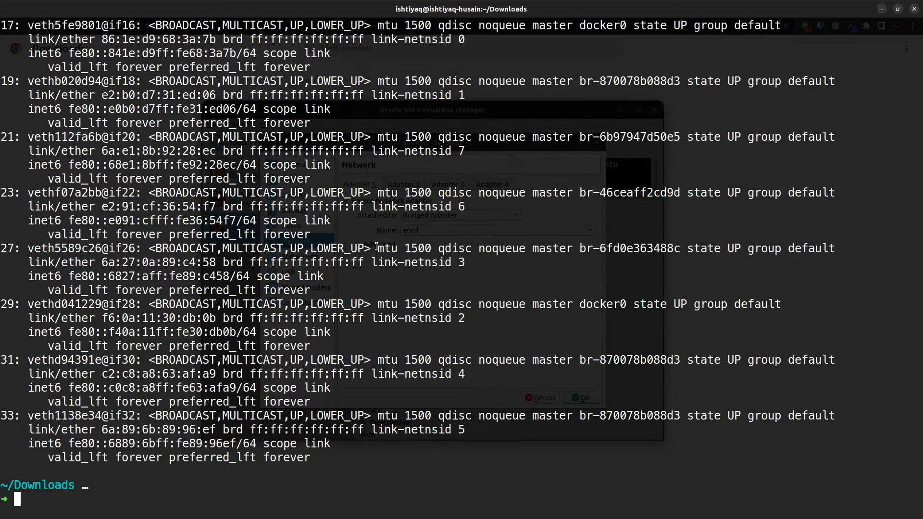
Find the eno1 entry in the ip a output, examine its IPv4 address, and return to the ubuntu machine's settings.
{"action": "left_click_drag", "start_coordinate": [88, 110], "coordinate": [155, 429]}
{"action": "scroll", "coordinate": [111, 408], "scroll_direction": "up", "scroll_amount": 5}
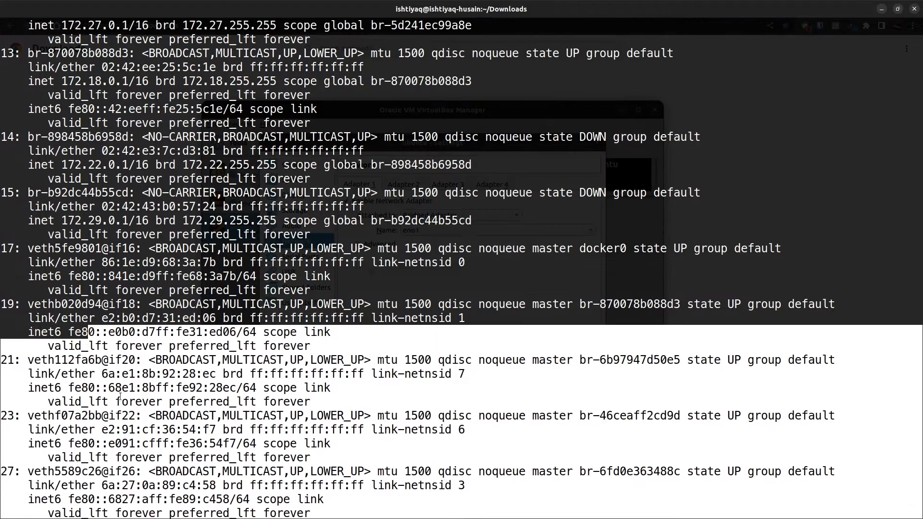
{"action": "left_click", "coordinate": [96, 260]}
{"action": "scroll", "coordinate": [97, 260], "scroll_direction": "up", "scroll_amount": 12}
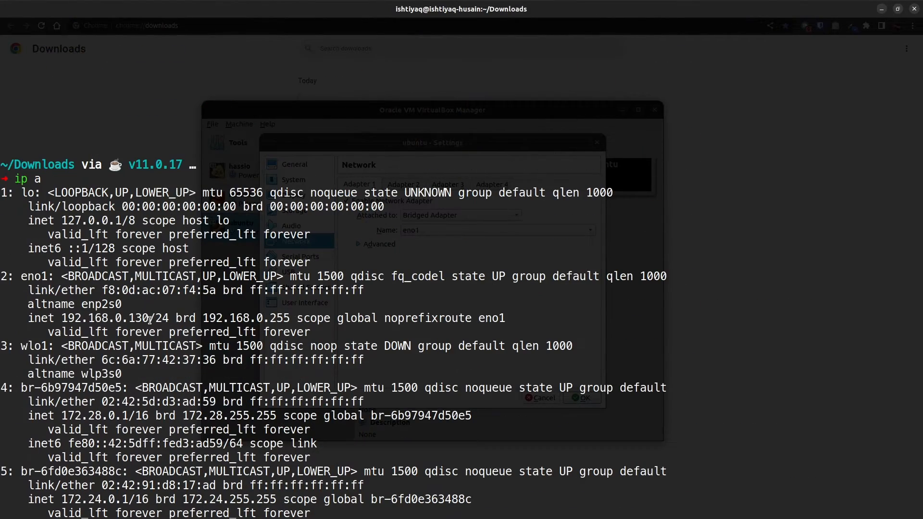
{"action": "double_click", "coordinate": [29, 276]}
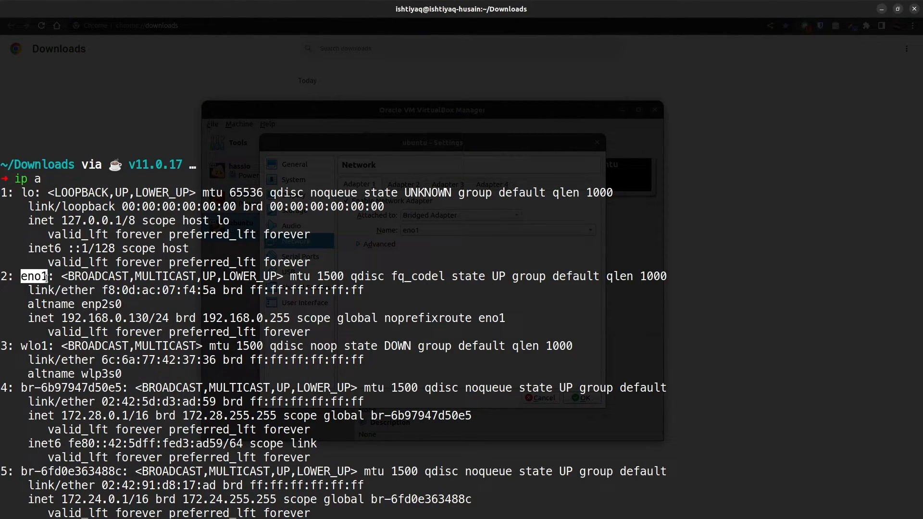
{"action": "left_click", "coordinate": [65, 318]}
{"action": "left_click_drag", "start_coordinate": [66, 318], "coordinate": [149, 318]}
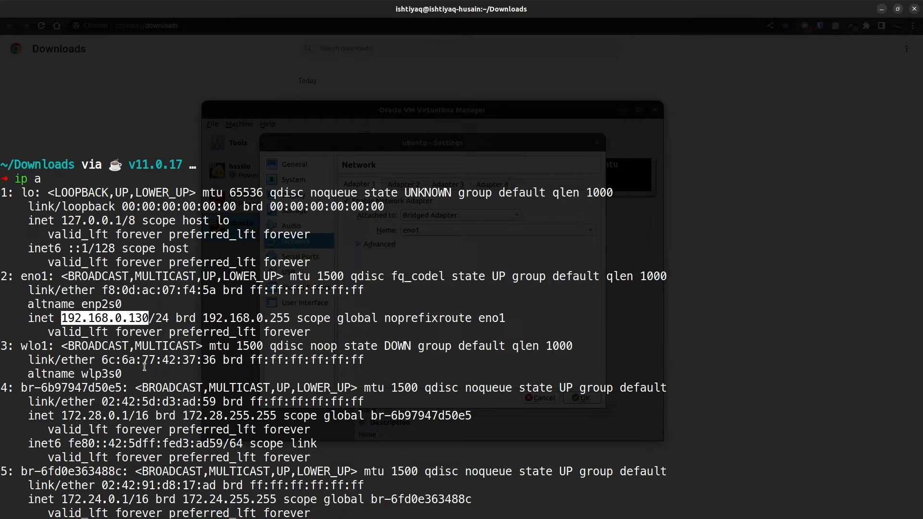
{"action": "left_click_drag", "start_coordinate": [22, 275], "coordinate": [47, 277]}
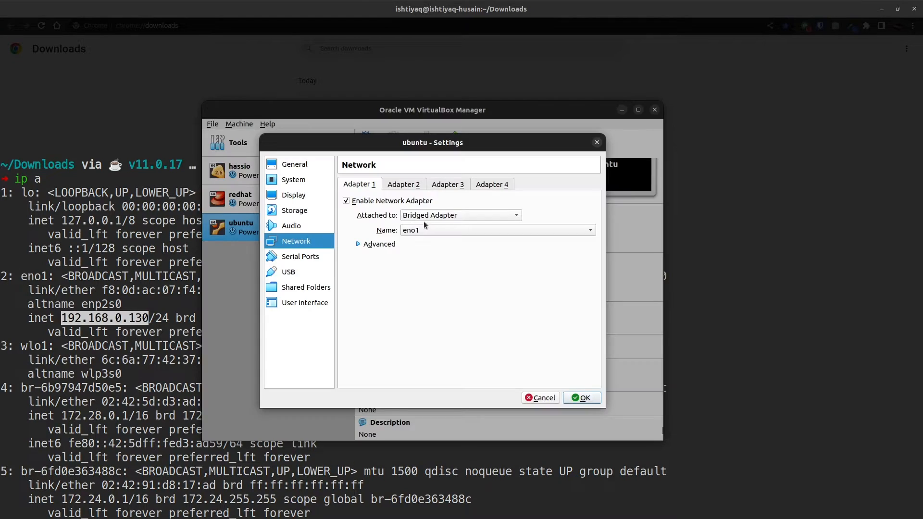
Review Adapter 1's advanced options and the serial port and USB settings of the ubuntu machine.
{"action": "left_click", "coordinate": [369, 245]}
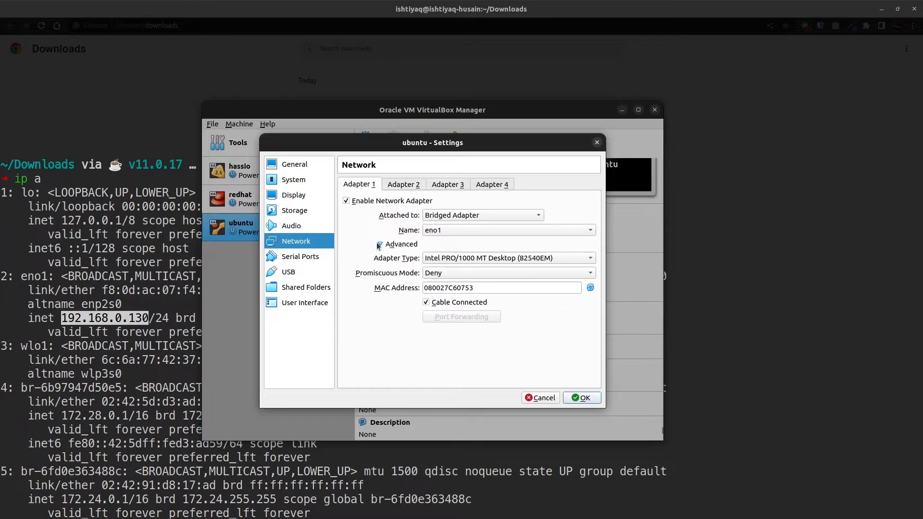
{"action": "left_click", "coordinate": [405, 246]}
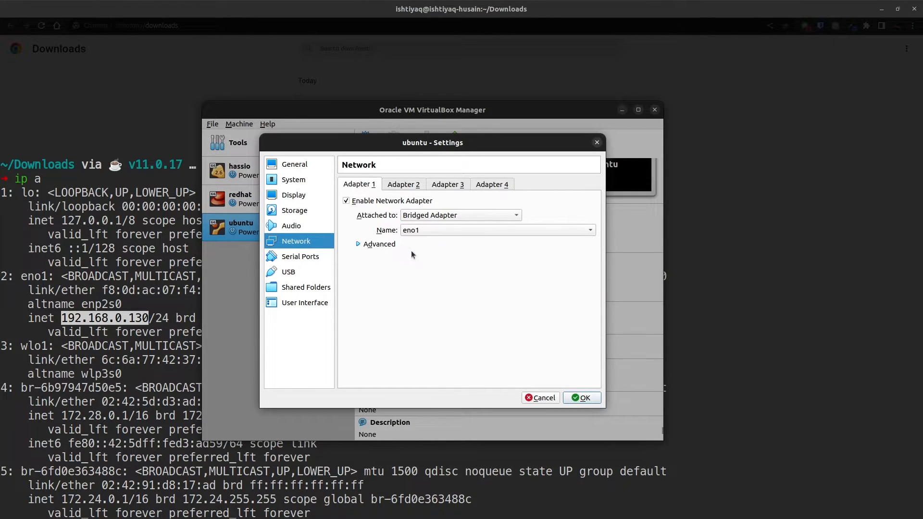
{"action": "left_click", "coordinate": [315, 258]}
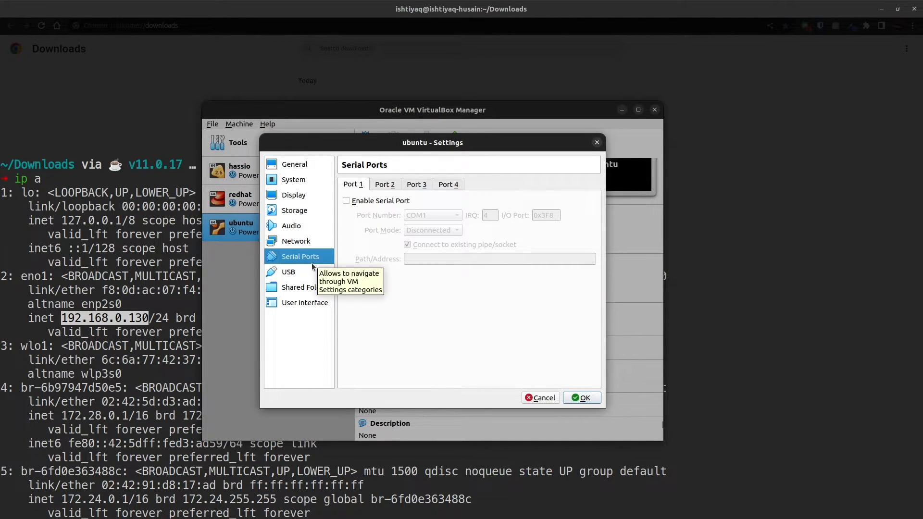
{"action": "left_click", "coordinate": [311, 273]}
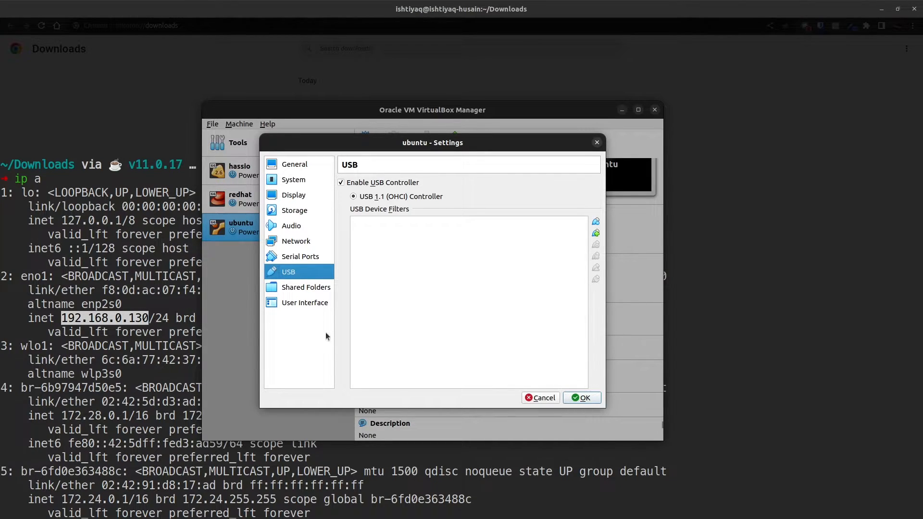
Review the shared folders settings and the options for adding a share, without adding one.
{"action": "left_click", "coordinate": [308, 286]}
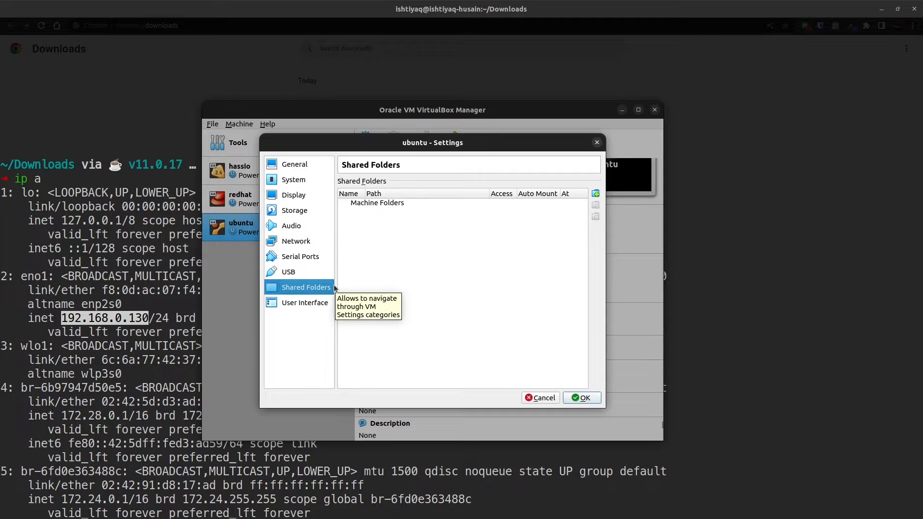
{"action": "mouse_move", "coordinate": [409, 255]}
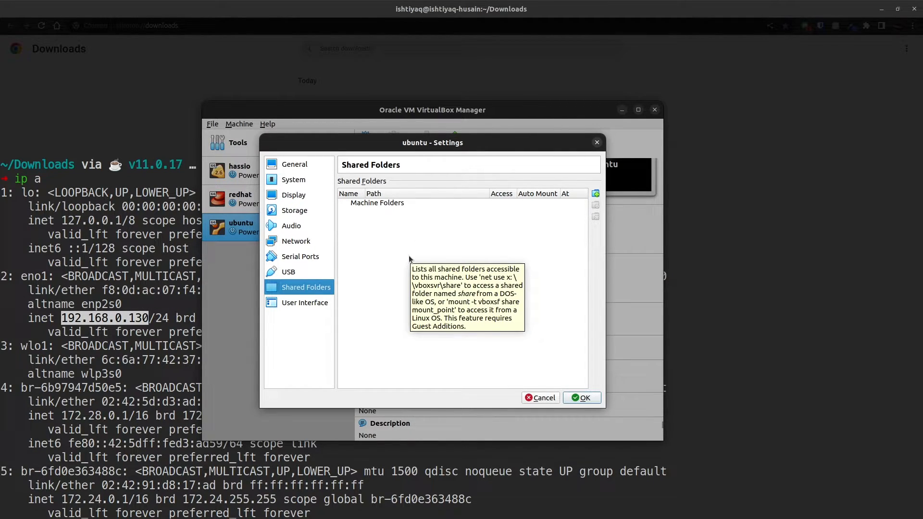
{"action": "left_click", "coordinate": [596, 193]}
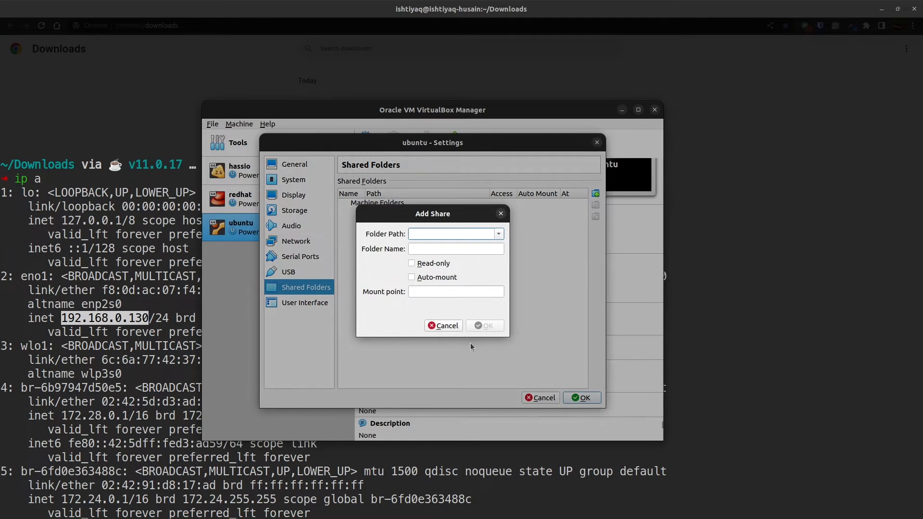
{"action": "left_click", "coordinate": [449, 328]}
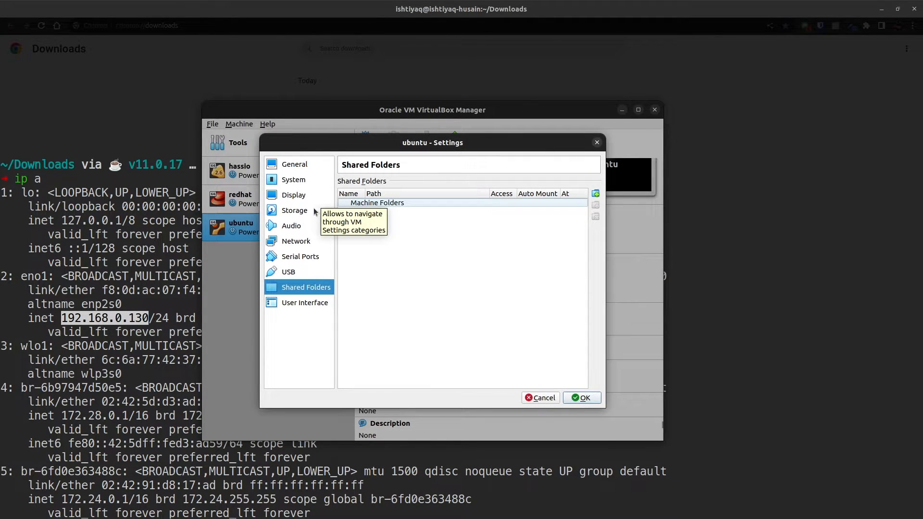
Select the empty IDE optical drive in the storage settings, and check in Chrome whether the Ubuntu ISO has finished downloading.
{"action": "left_click", "coordinate": [314, 210]}
{"action": "left_click", "coordinate": [364, 210]}
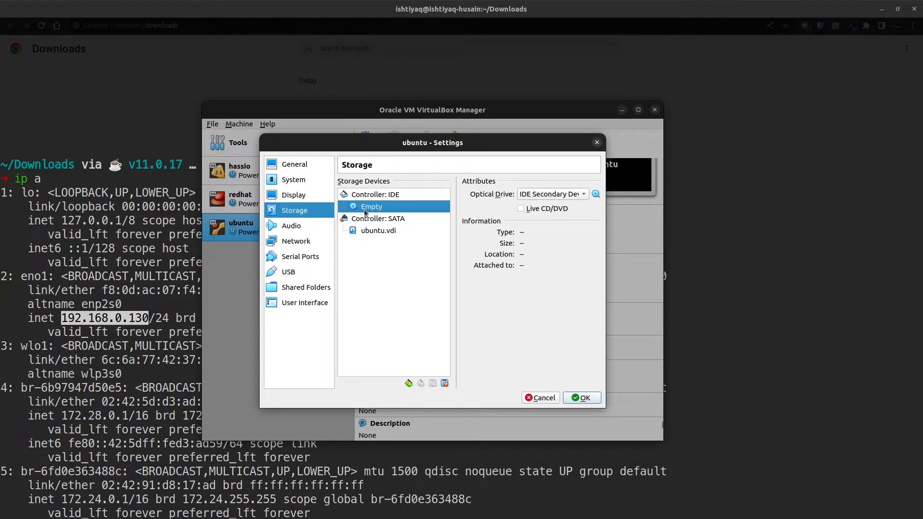
{"action": "left_click", "coordinate": [595, 194]}
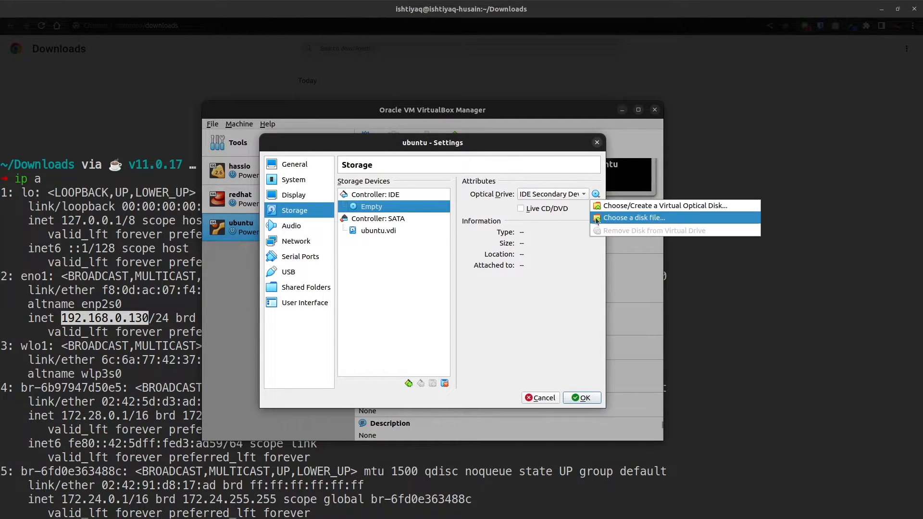
{"action": "left_click", "coordinate": [555, 276]}
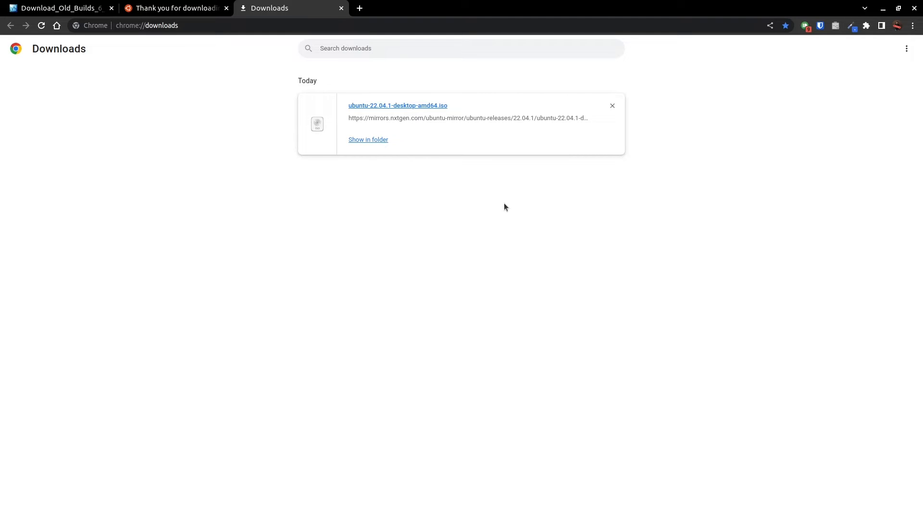
{"action": "key", "text": "super"}
{"action": "left_click", "coordinate": [325, 372]}
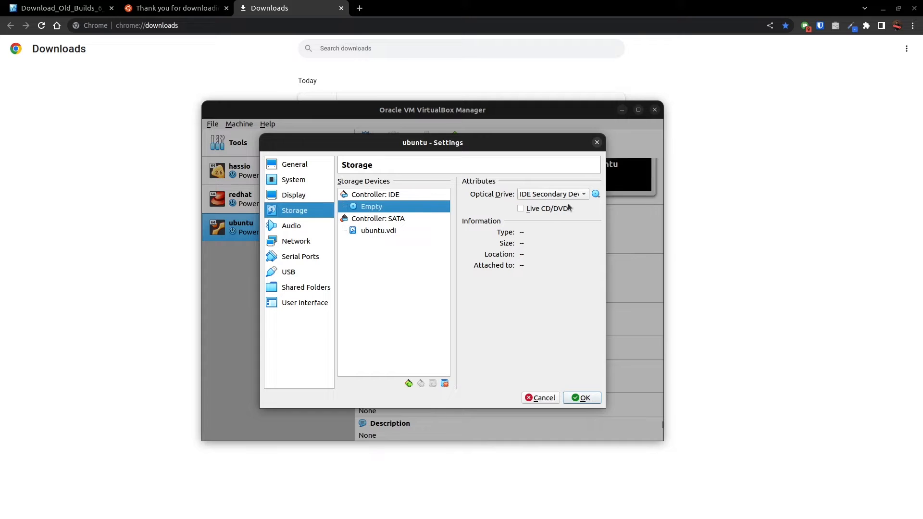
Load ubuntu-22.04.1-desktop-amd64.iso from Downloads into the empty optical drive and save the machine's settings.
{"action": "left_click", "coordinate": [595, 195]}
{"action": "left_click", "coordinate": [624, 218]}
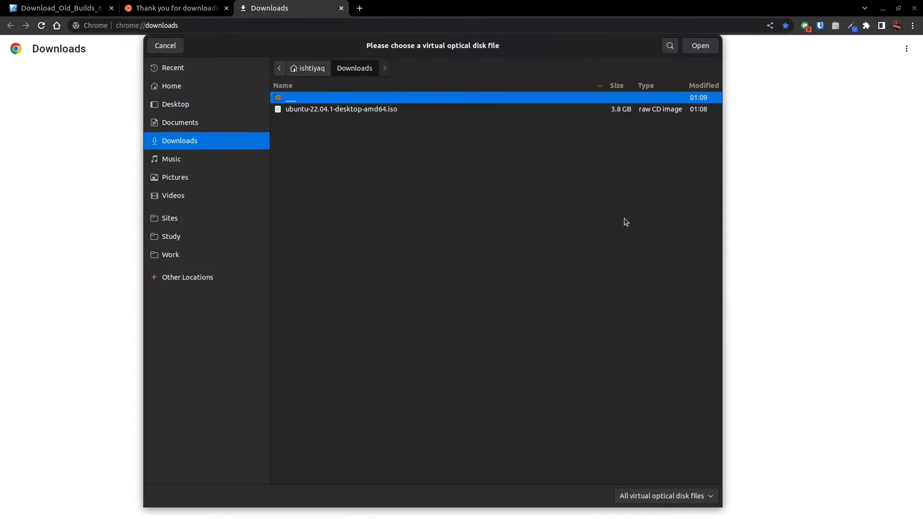
{"action": "left_click", "coordinate": [310, 109]}
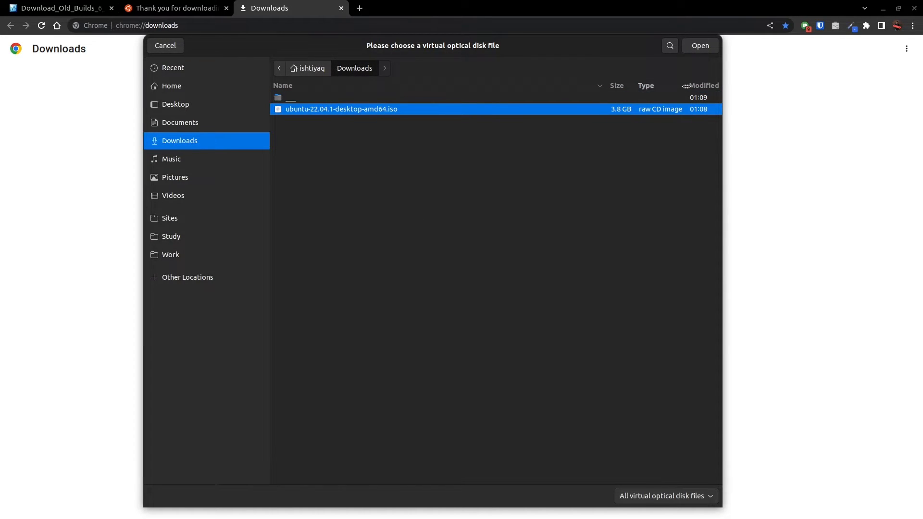
{"action": "key", "text": "Return"}
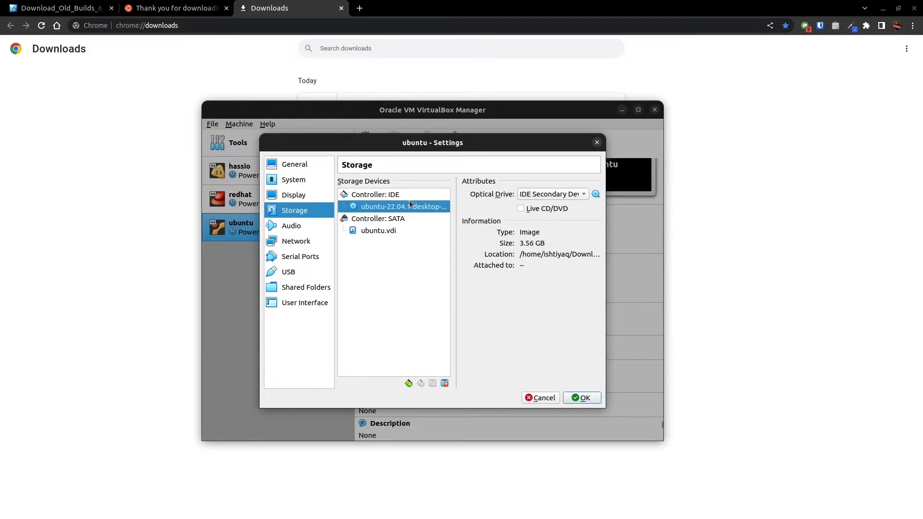
{"action": "left_click", "coordinate": [579, 398]}
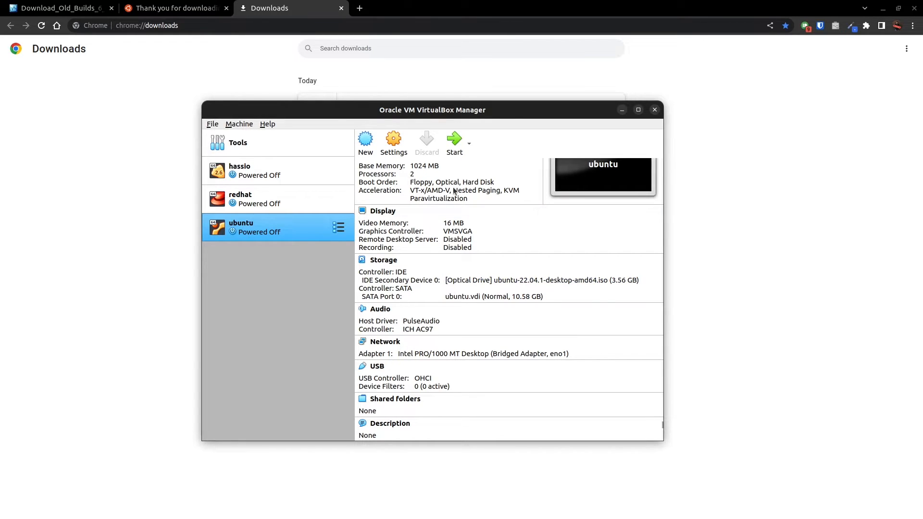
Start the ubuntu machine and boot the Try or Install Ubuntu entry.
{"action": "left_click", "coordinate": [453, 143]}
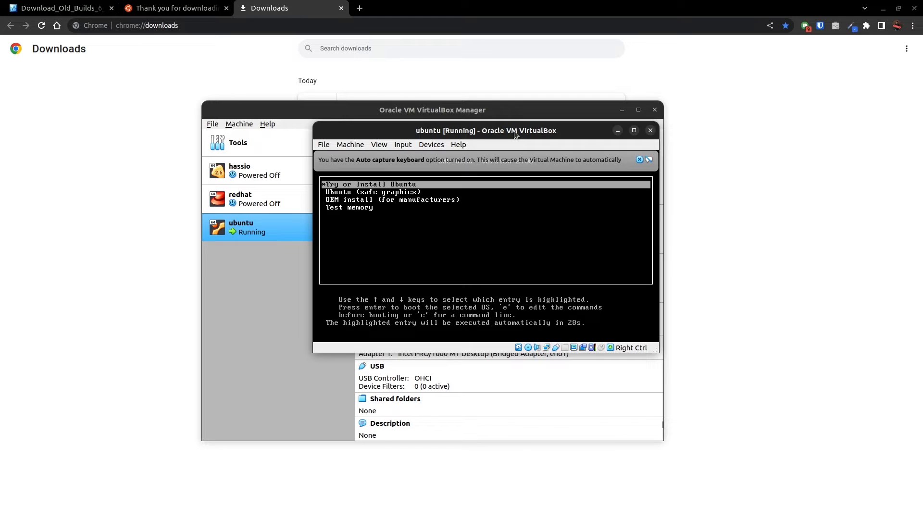
{"action": "key", "text": "Down"}
{"action": "key", "text": "Down"}
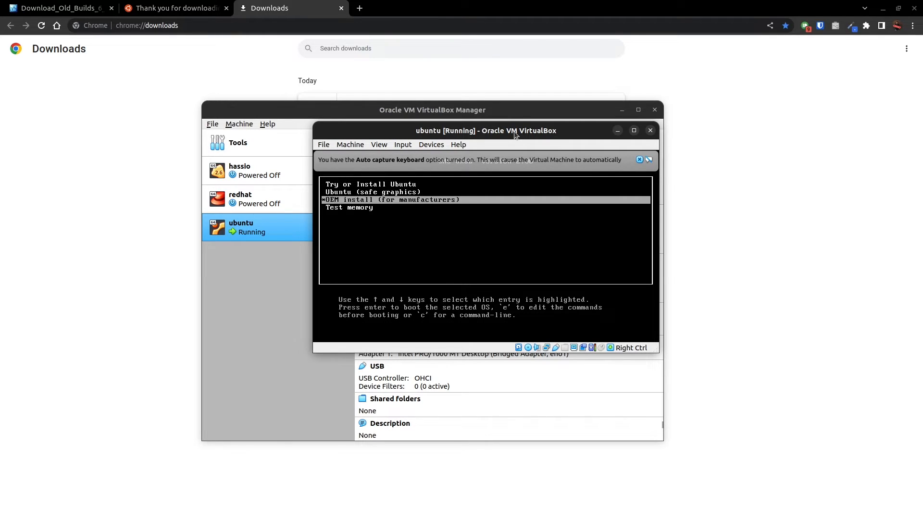
{"action": "key", "text": "Up"}
{"action": "key", "text": "Up"}
{"action": "key", "text": "Return"}
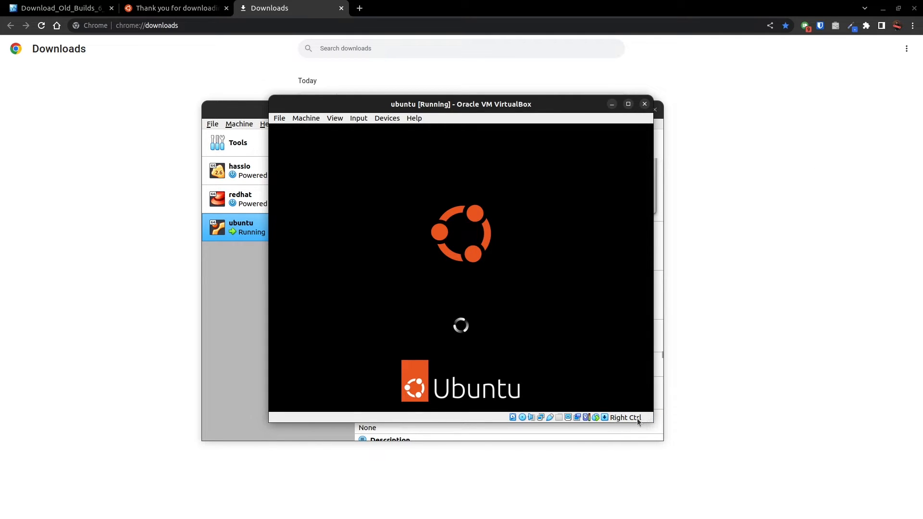
Reposition the running machine's window and choose to try Ubuntu without installing it.
{"action": "mouse_move", "coordinate": [638, 422]}
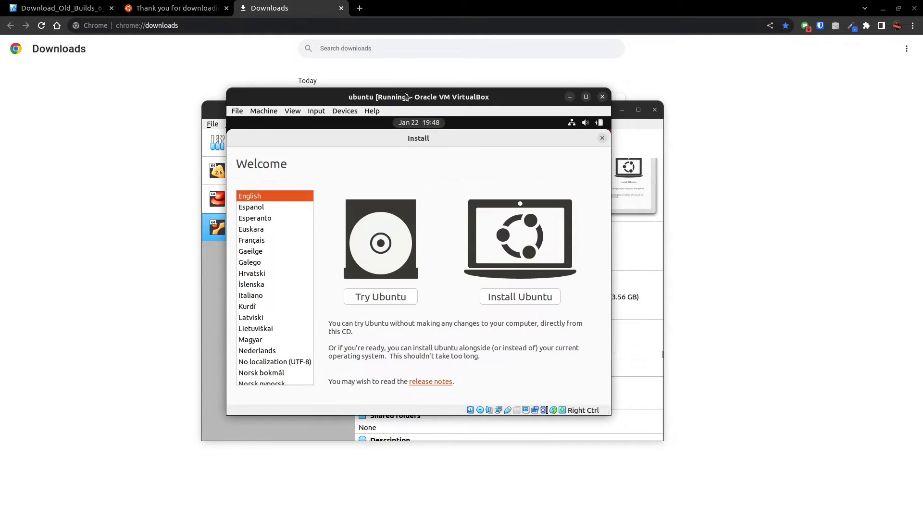
{"action": "left_click_drag", "start_coordinate": [407, 96], "coordinate": [378, 100]}
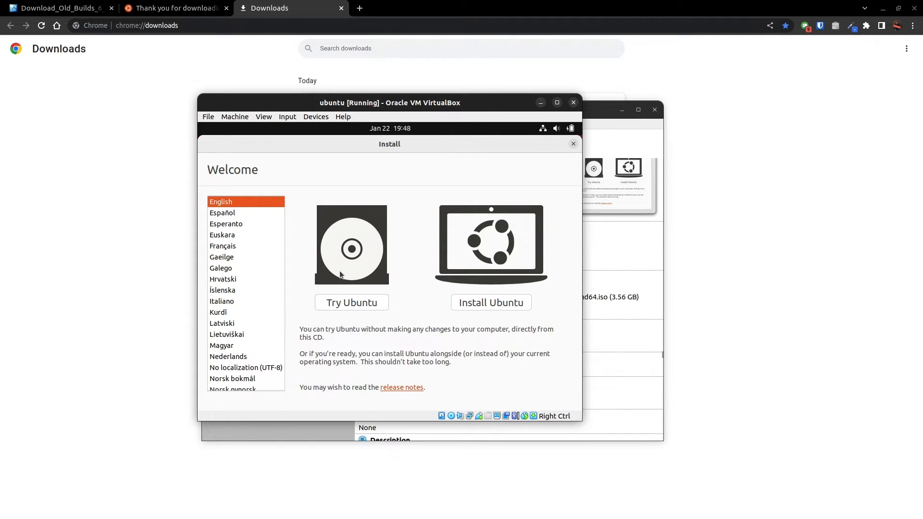
{"action": "left_click", "coordinate": [347, 309]}
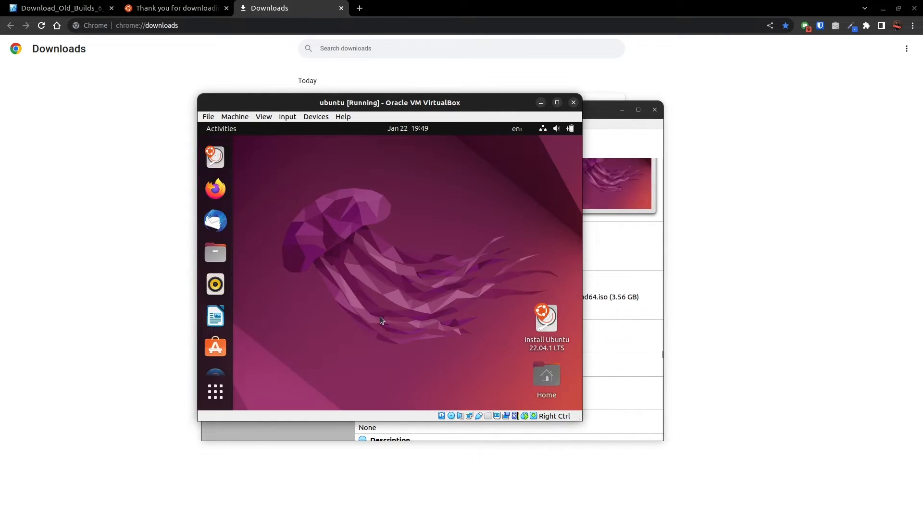
Move and enlarge the running machine's window, and open the live session's Home folder briefly before closing it.
{"action": "left_click_drag", "start_coordinate": [456, 107], "coordinate": [445, 88]}
{"action": "left_click_drag", "start_coordinate": [569, 402], "coordinate": [751, 472]}
{"action": "left_click", "coordinate": [294, 268]}
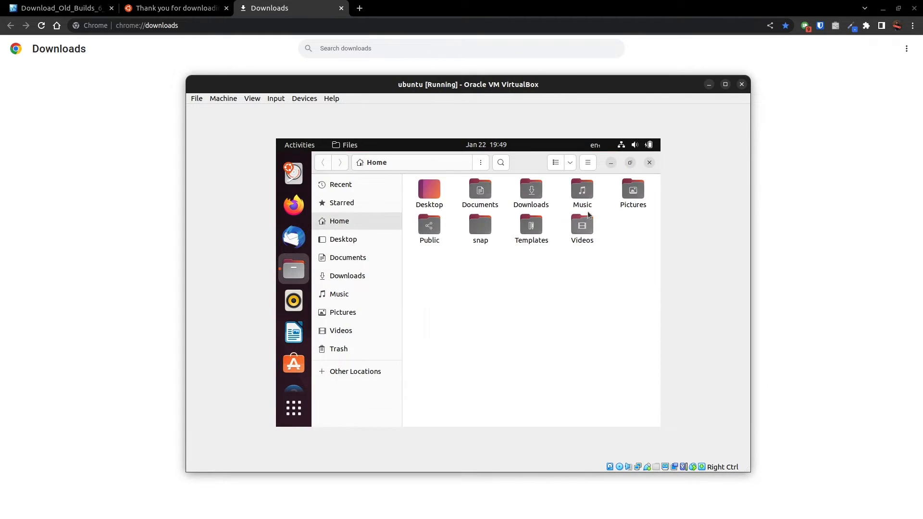
{"action": "left_click", "coordinate": [650, 163]}
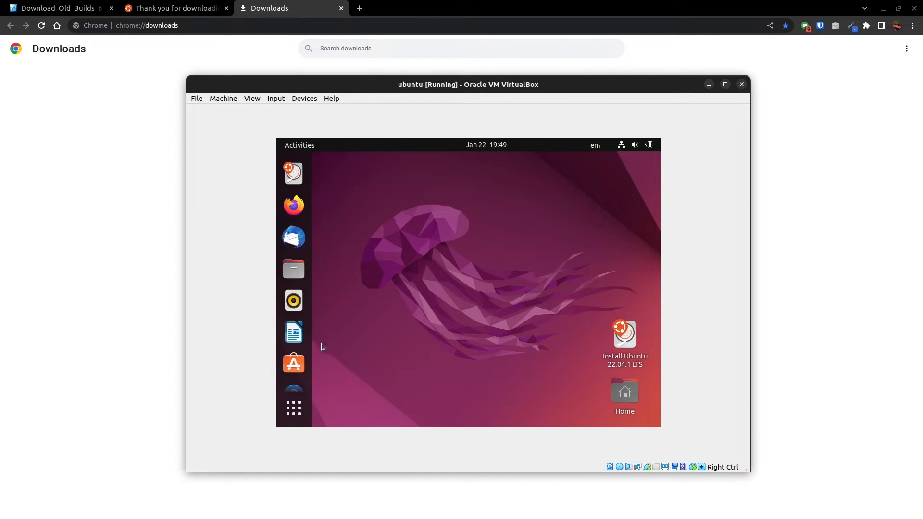
Launch the Ubuntu 22.04.1 LTS installer in English and choose a minimal installation without updates or third-party software.
{"action": "left_click", "coordinate": [625, 337]}
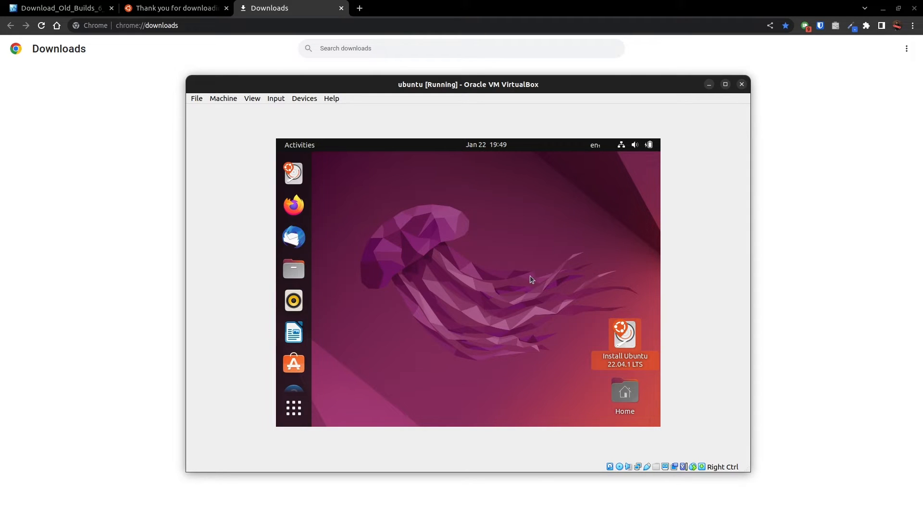
{"action": "double_click", "coordinate": [609, 344]}
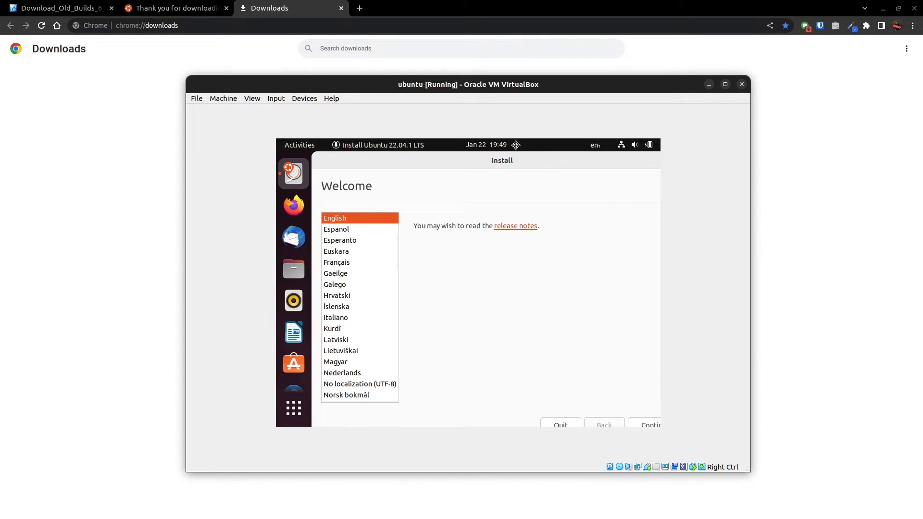
{"action": "left_click", "coordinate": [649, 419]}
{"action": "left_click", "coordinate": [336, 234]}
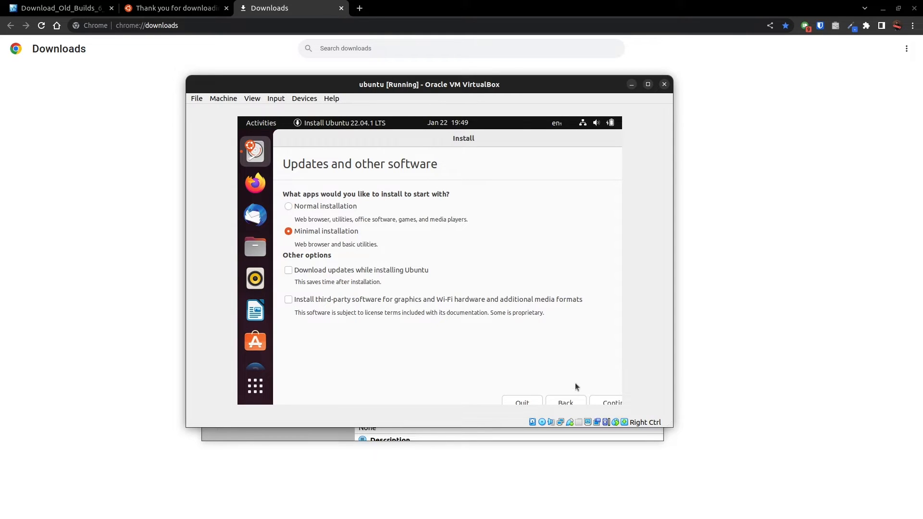
{"action": "left_click", "coordinate": [615, 404]}
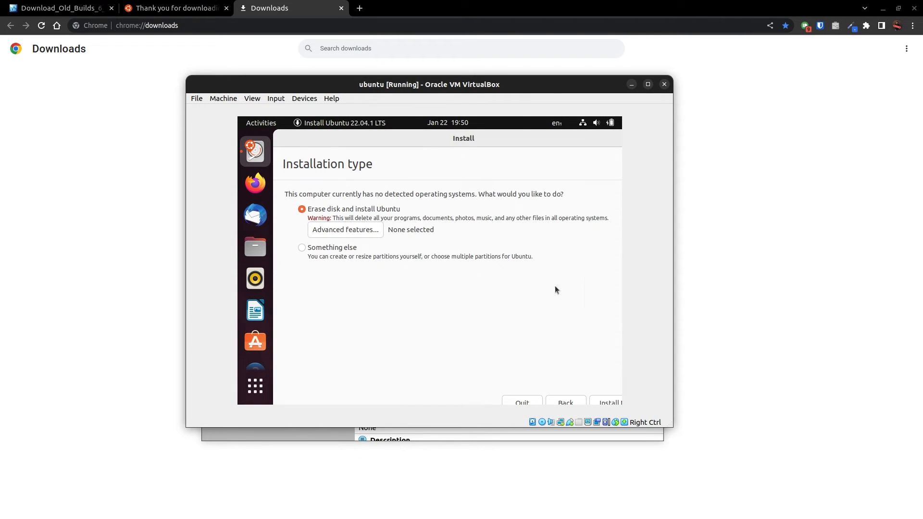
Examine the disk-write summary and the manual partitioning offered by Something else, and return to the installation type choice.
{"action": "left_click", "coordinate": [615, 404]}
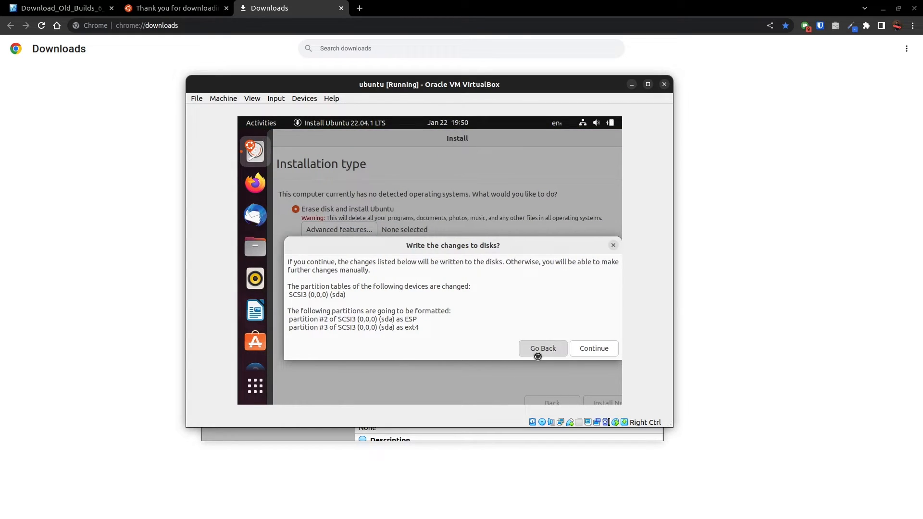
{"action": "left_click", "coordinate": [537, 355]}
{"action": "left_click", "coordinate": [349, 248]}
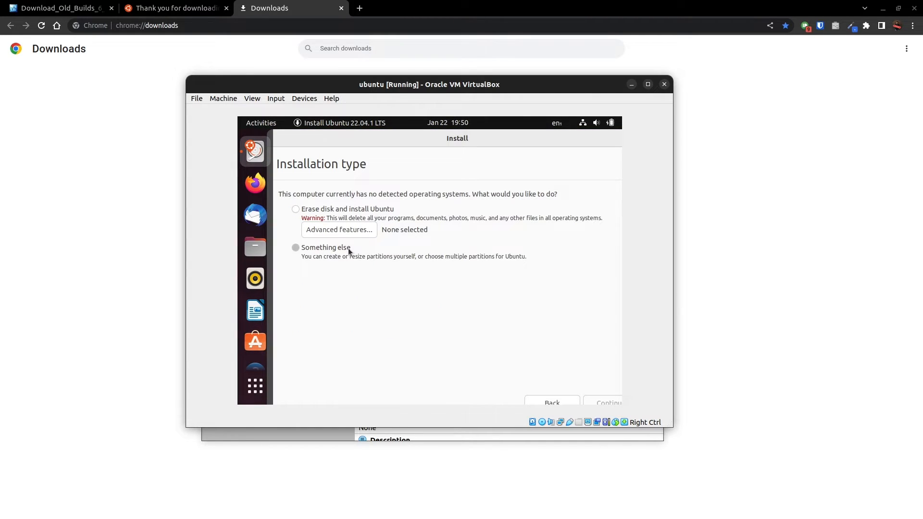
{"action": "left_click", "coordinate": [595, 402]}
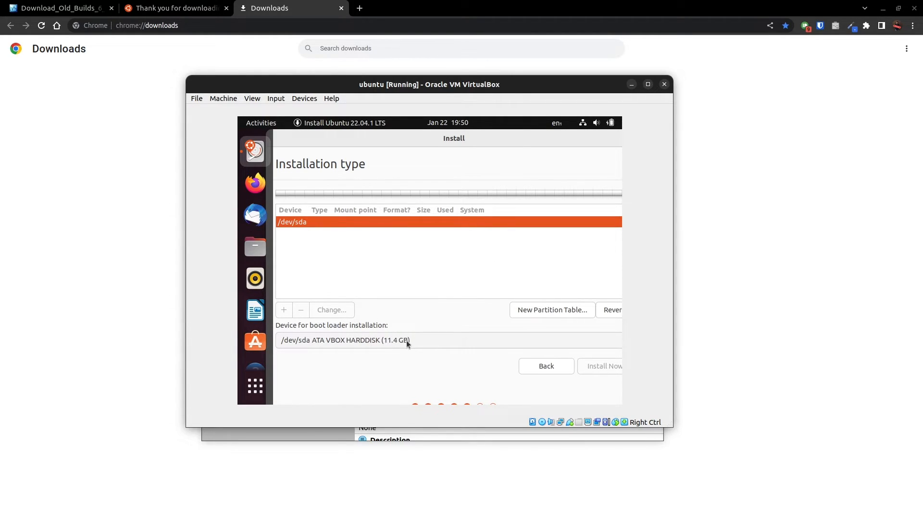
{"action": "mouse_move", "coordinate": [484, 139]}
{"action": "left_mouse_down"}
{"action": "mouse_move", "coordinate": [435, 128]}
{"action": "mouse_move", "coordinate": [481, 142]}
{"action": "left_mouse_up"}
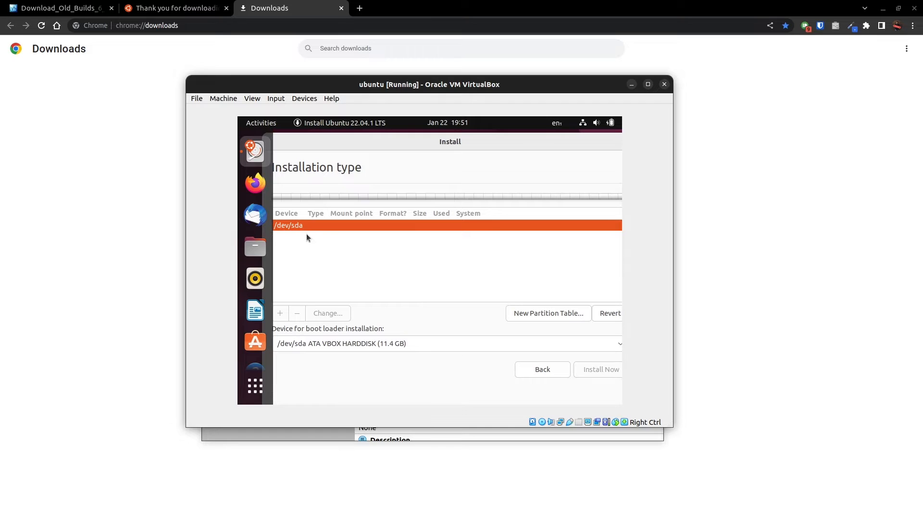
{"action": "left_click", "coordinate": [555, 374]}
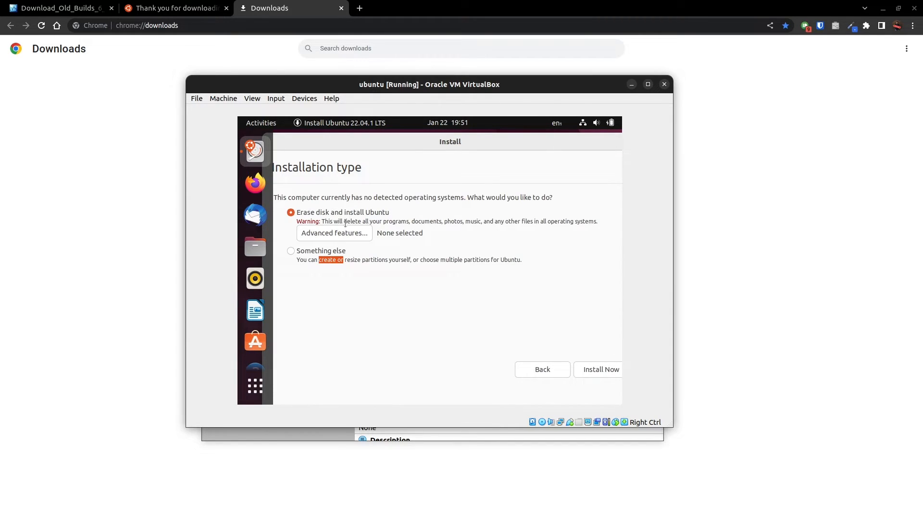
Install with Erase disk and install Ubuntu, confirm writing the disk changes, and accept Kolkata as the location.
{"action": "left_click", "coordinate": [593, 370]}
{"action": "key", "text": "Return"}
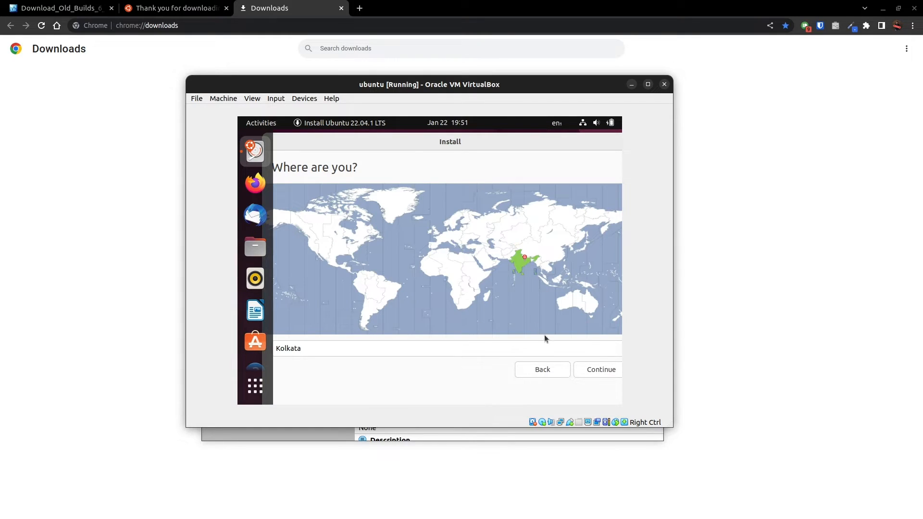
{"action": "left_click", "coordinate": [599, 370]}
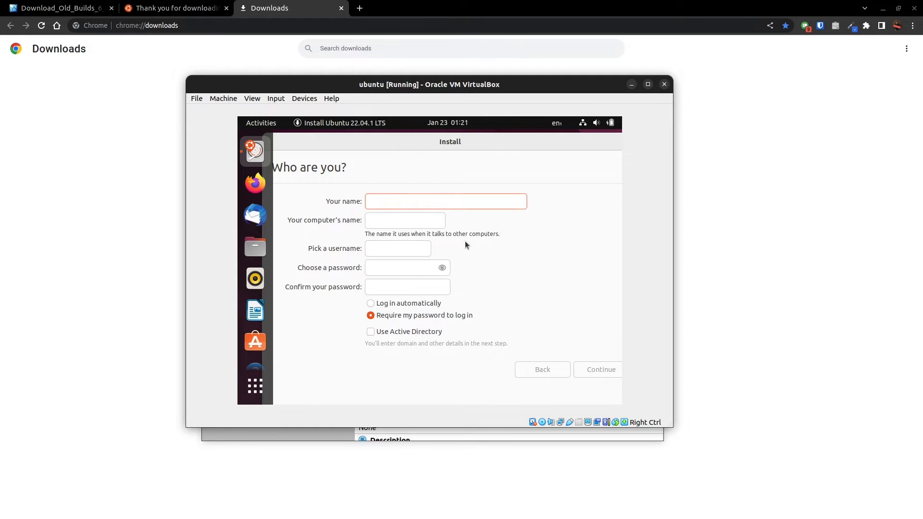
Create the user account with the name lessons4you, enter and confirm its password, and start the installation.
{"action": "type", "text": "lessons4you"}
{"action": "left_click", "coordinate": [397, 272]}
{"action": "type", "text": "●●●●●●●"}
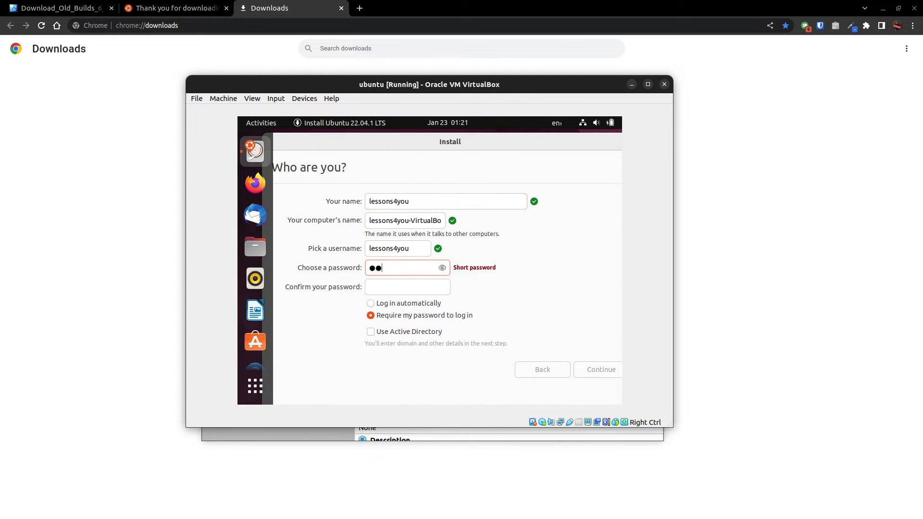
{"action": "key", "text": "Tab"}
{"action": "type", "text": "●●●●●●●"}
{"action": "left_click", "coordinate": [597, 368]}
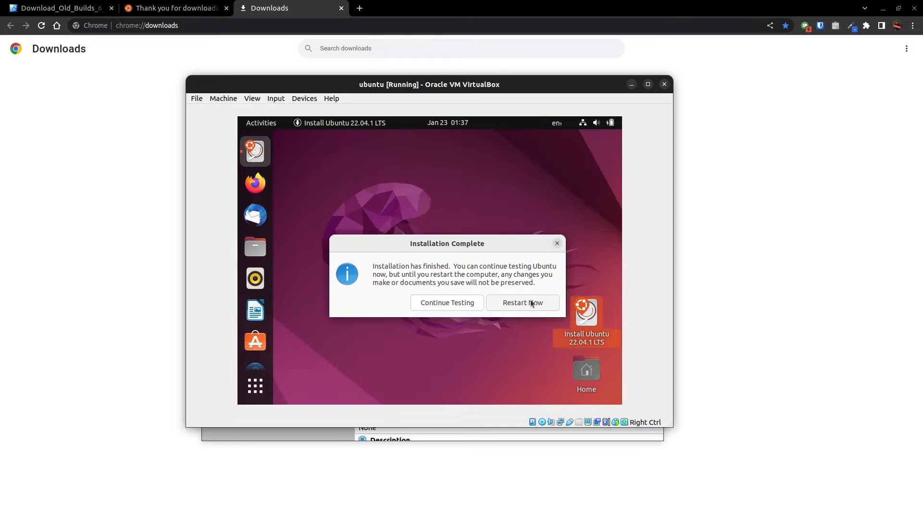
Restart the newly installed machine and check its storage settings in VirtualBox Manager to verify that the installation medium is removed.
{"action": "left_click", "coordinate": [531, 300]}
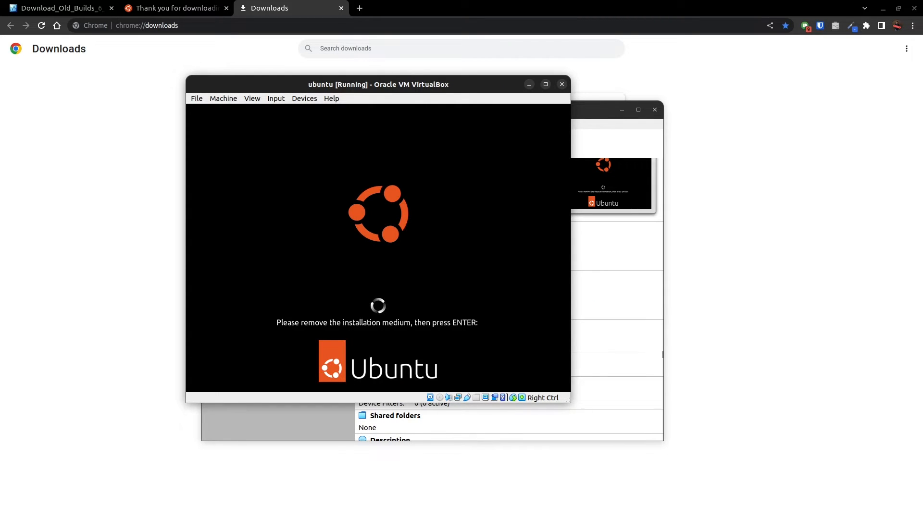
{"action": "left_click_drag", "start_coordinate": [604, 111], "coordinate": [693, 124]}
{"action": "left_click", "coordinate": [488, 156]}
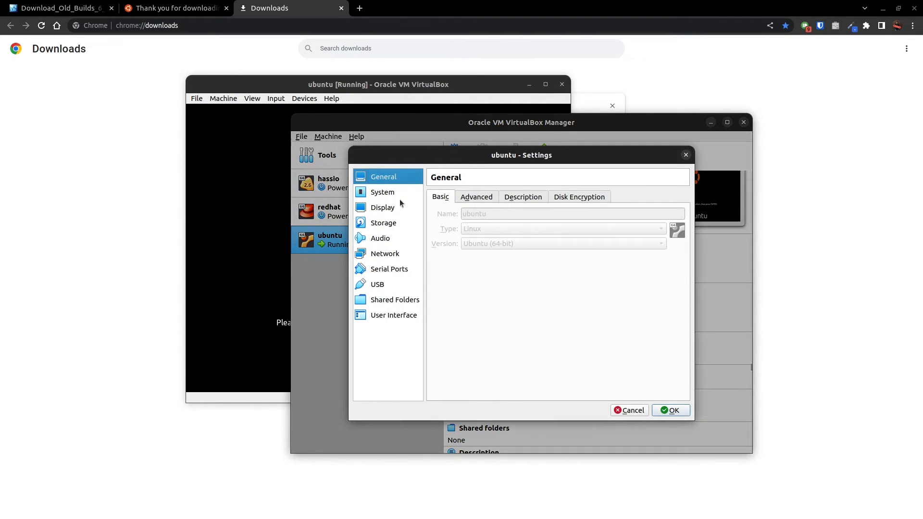
{"action": "left_click", "coordinate": [385, 207]}
{"action": "left_click", "coordinate": [392, 224]}
{"action": "left_click", "coordinate": [481, 221]}
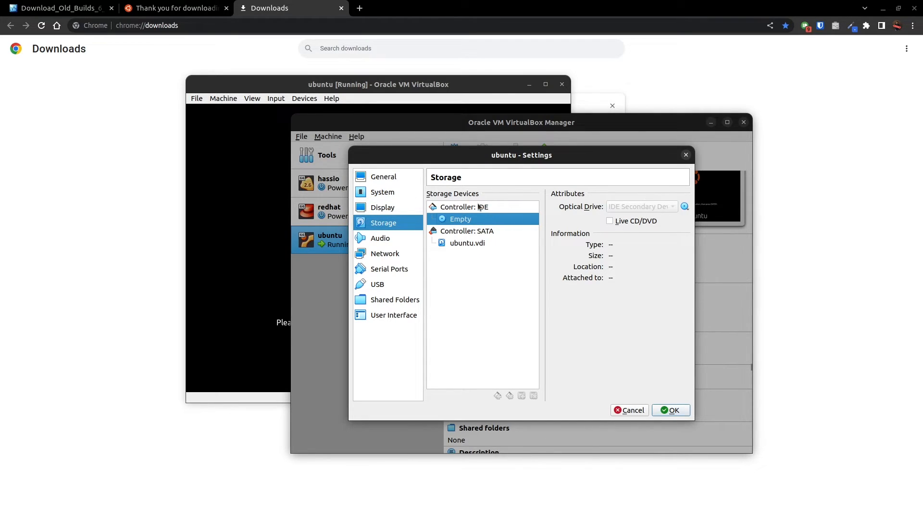
{"action": "left_click", "coordinate": [628, 410]}
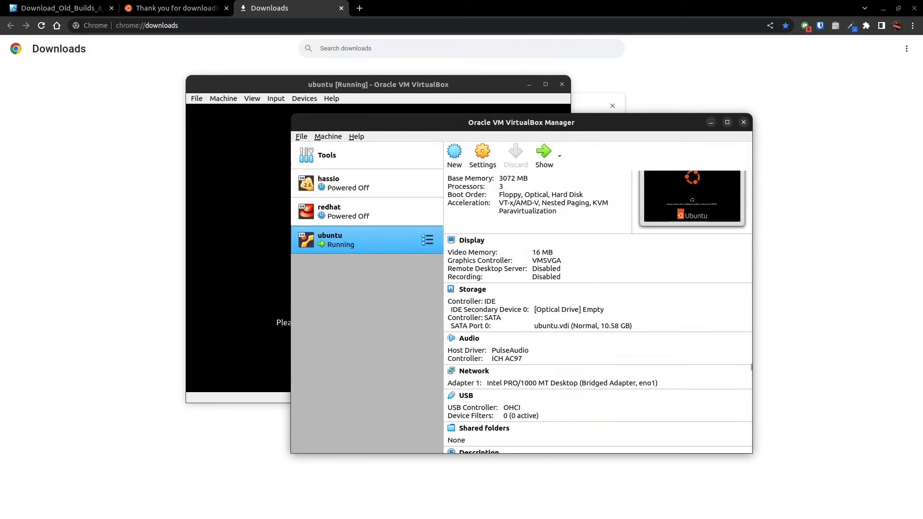
Continue the reboot past the installation medium prompt, dismiss the mouse integration notice, and move the VirtualBox Manager window aside.
{"action": "left_click", "coordinate": [250, 276]}
{"action": "key", "text": "Return"}
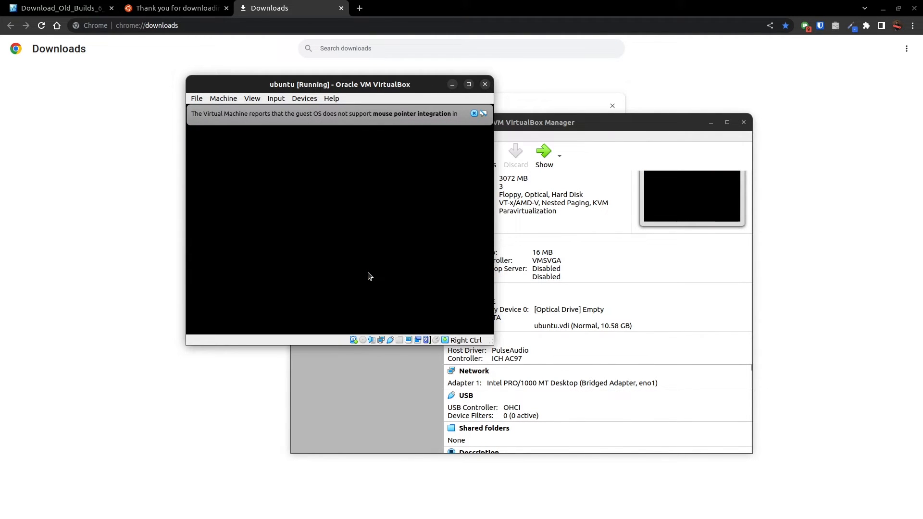
{"action": "left_click", "coordinate": [512, 114]}
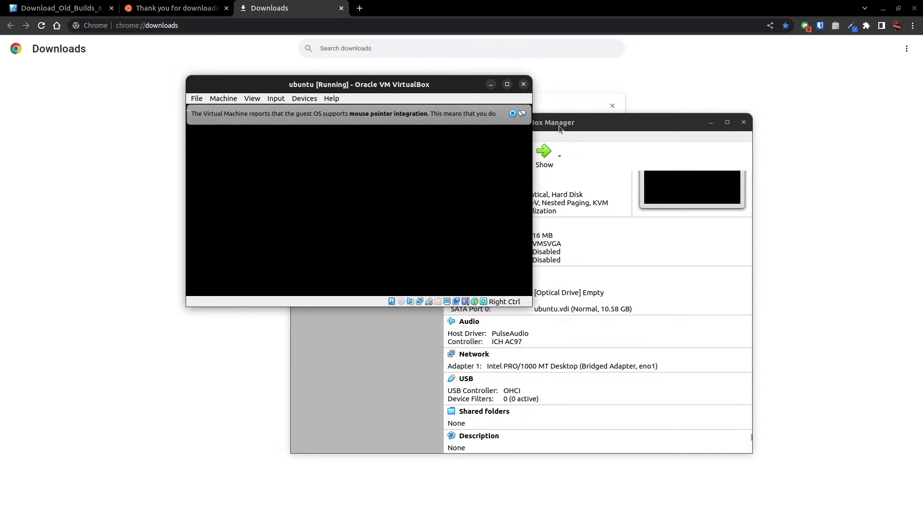
{"action": "left_click_drag", "start_coordinate": [558, 125], "coordinate": [652, 120]}
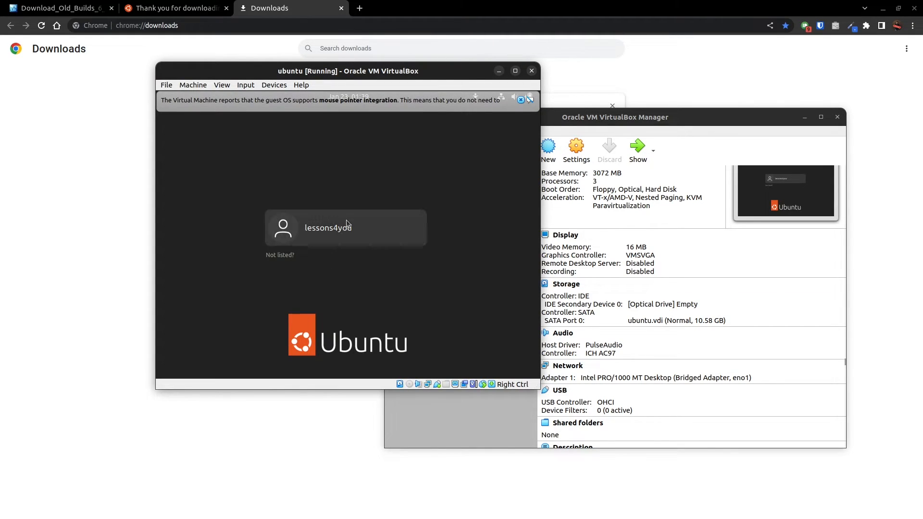
Log in to the installed Ubuntu as lessons4you with the account password.
{"action": "left_click", "coordinate": [346, 221]}
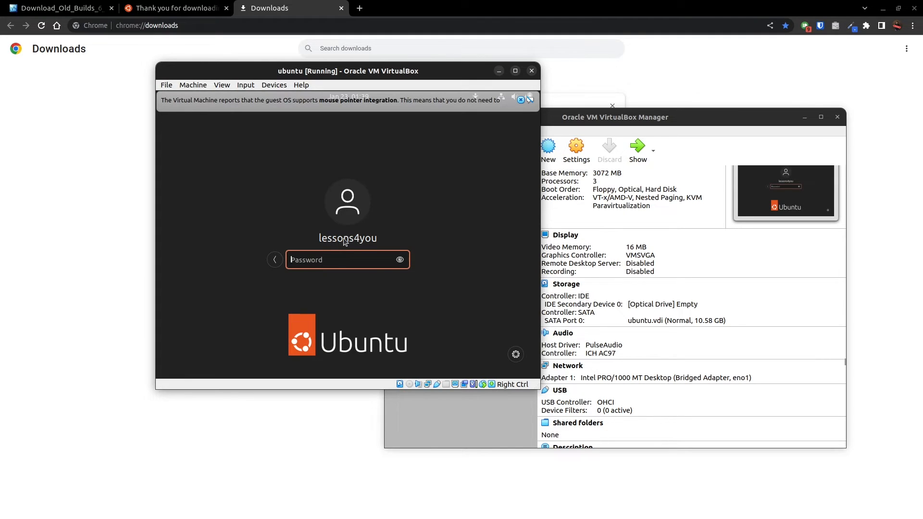
{"action": "type", "text": "*******"}
{"action": "key", "text": "Return"}
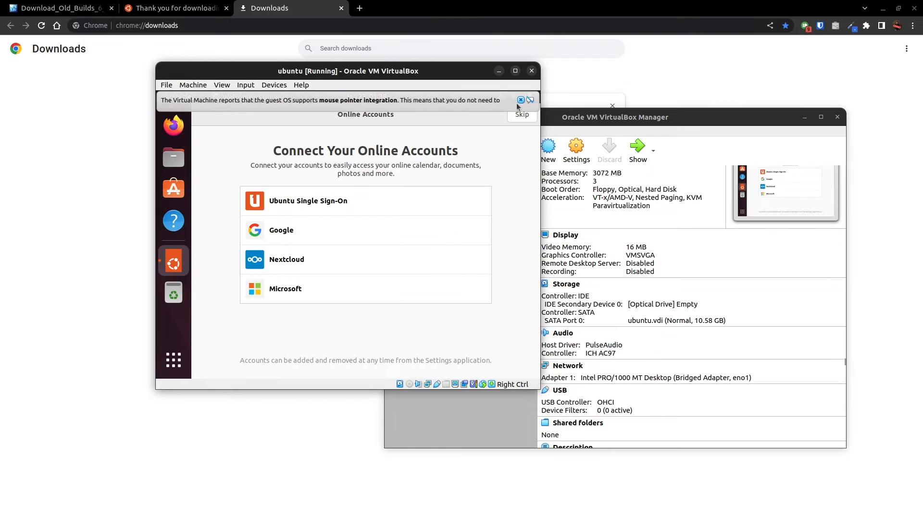
Dismiss the mouse integration notice, go through the welcome setup without connecting online accounts, and enlarge the machine's window.
{"action": "left_click", "coordinate": [520, 100]}
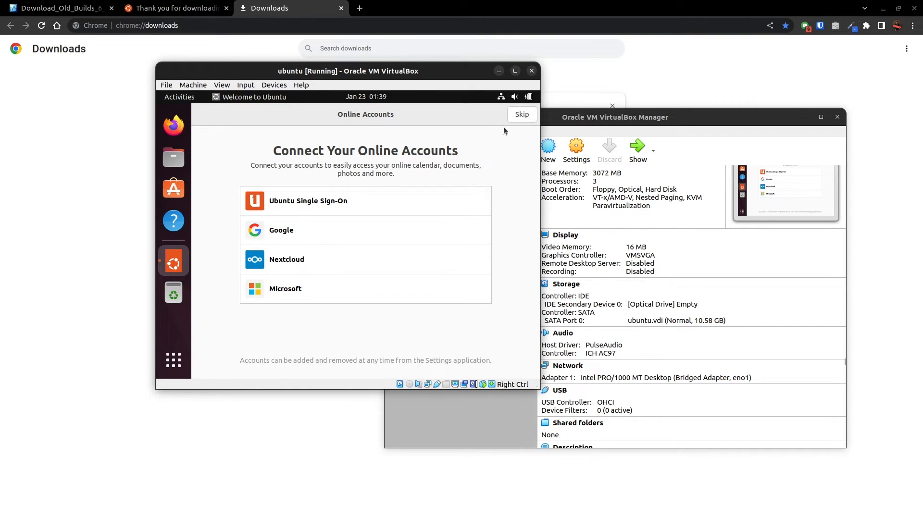
{"action": "left_click_drag", "start_coordinate": [431, 71], "coordinate": [399, 55]}
{"action": "left_click", "coordinate": [491, 98]}
{"action": "left_click", "coordinate": [491, 99]}
{"action": "left_click", "coordinate": [491, 98]}
{"action": "left_click", "coordinate": [491, 98]}
{"action": "left_click", "coordinate": [491, 98]}
{"action": "left_click_drag", "start_coordinate": [510, 374], "coordinate": [761, 479]}
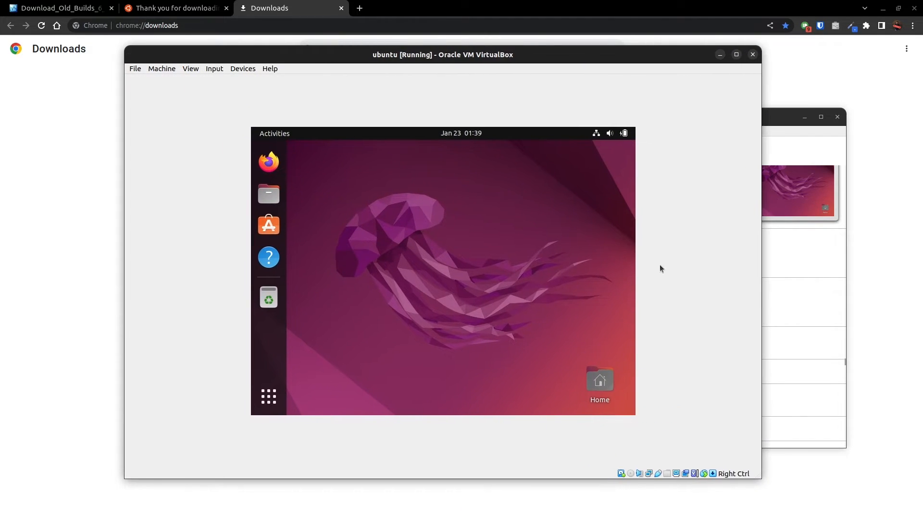
Reposition the machine's window, maximize it to check whether the guest desktop scales, and restore its size.
{"action": "left_click_drag", "start_coordinate": [394, 47], "coordinate": [341, 59]}
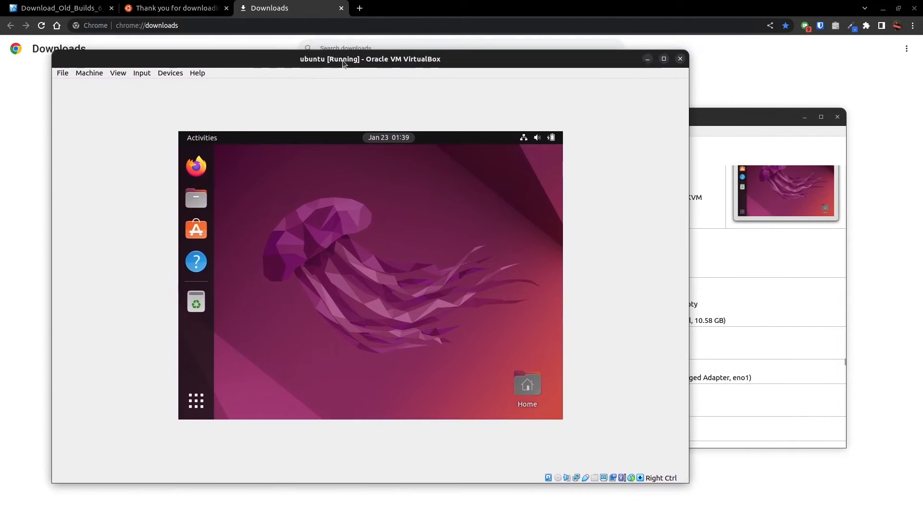
{"action": "double_click", "coordinate": [342, 60]}
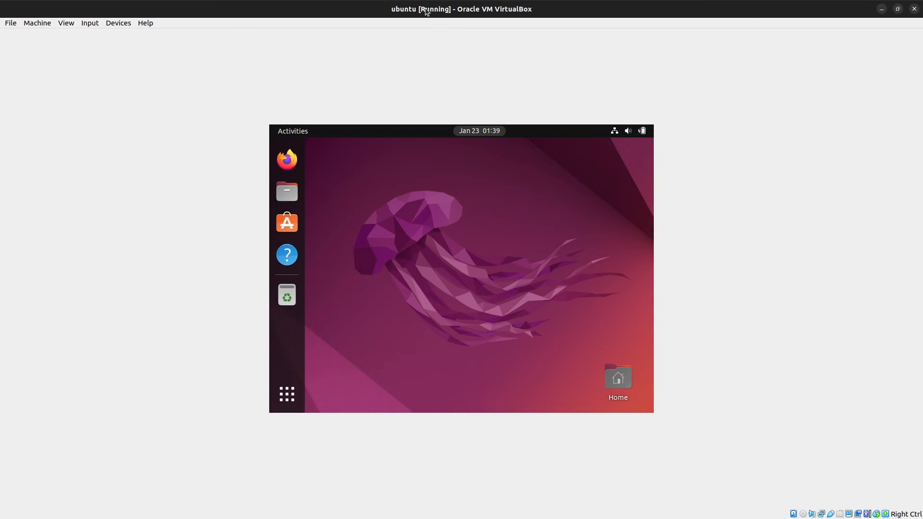
{"action": "double_click", "coordinate": [426, 11]}
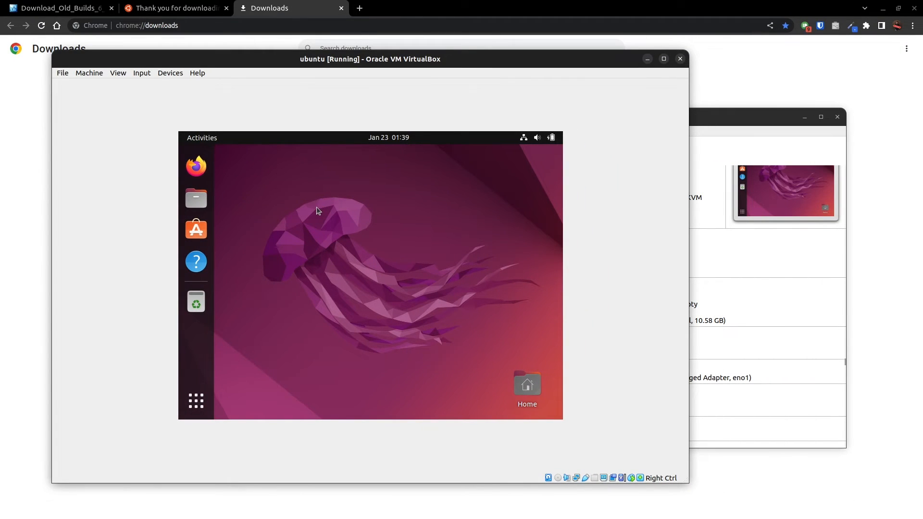
Insert the Guest Additions CD image into the running machine and open the VBox_GAs_6.1.40 disc in the guest.
{"action": "left_click", "coordinate": [143, 73]}
{"action": "left_click", "coordinate": [169, 73]}
{"action": "left_click", "coordinate": [167, 73]}
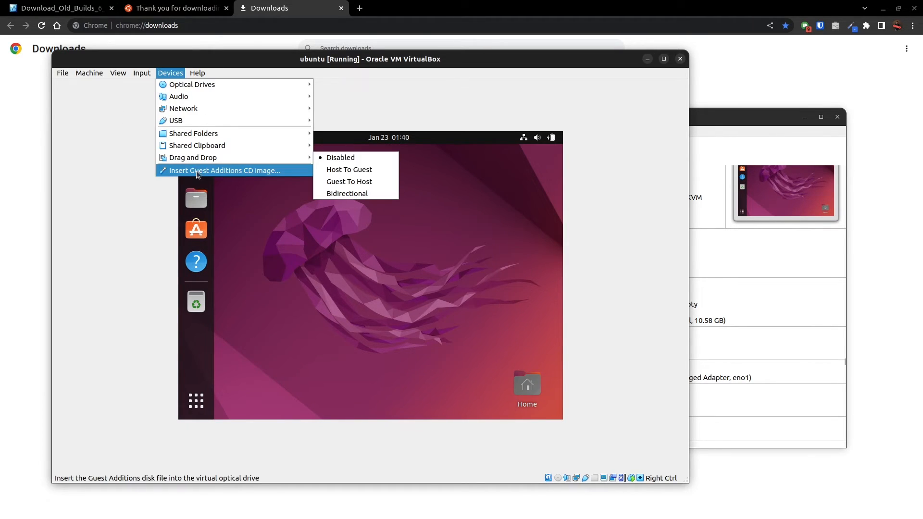
{"action": "left_click", "coordinate": [246, 171]}
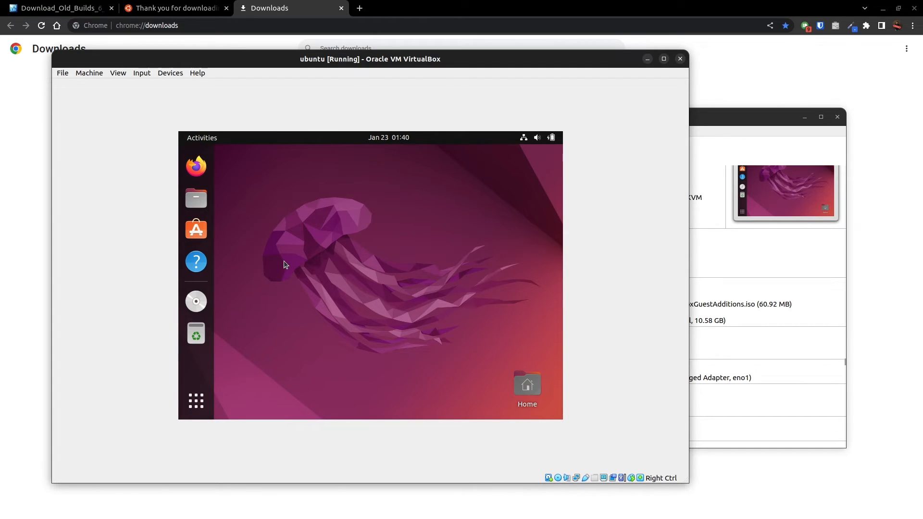
{"action": "left_click", "coordinate": [195, 302]}
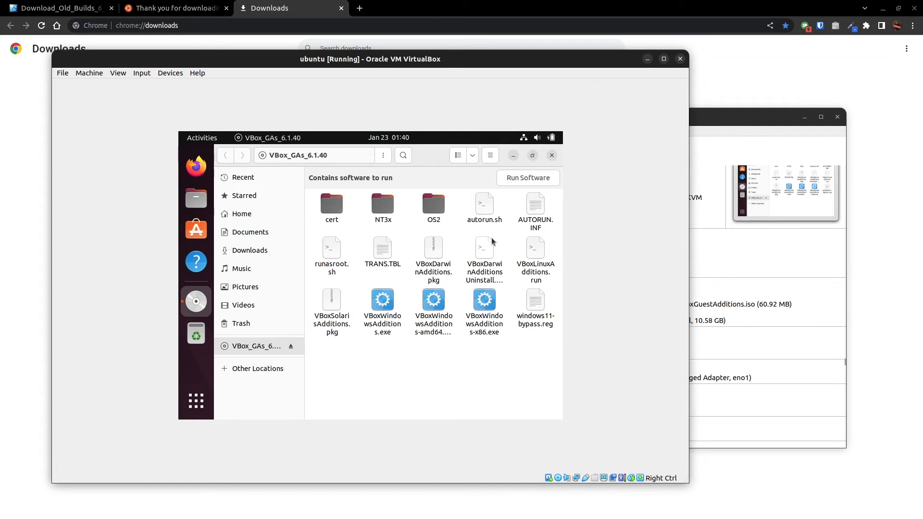
Open a terminal in the guest and arrange it so VBoxLinuxAdditions.run remains accessible in the file window.
{"action": "right_click", "coordinate": [524, 266]}
{"action": "left_click", "coordinate": [196, 401]}
{"action": "left_click", "coordinate": [307, 314]}
{"action": "left_click_drag", "start_coordinate": [375, 155], "coordinate": [428, 298]}
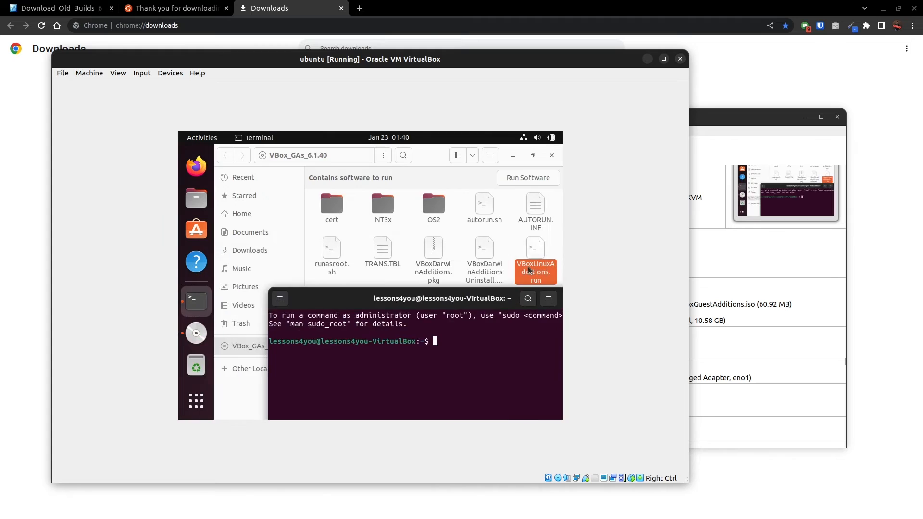
Insert the path of VBoxLinuxAdditions.run into the terminal, maximize the terminal, and try running the file without administrator privileges.
{"action": "left_click_drag", "start_coordinate": [431, 156], "coordinate": [308, 223]}
{"action": "left_click_drag", "start_coordinate": [405, 320], "coordinate": [485, 356]}
{"action": "double_click", "coordinate": [473, 299]}
{"action": "key", "text": "Return"}
Rerun the VBoxLinuxAdditions.run command with sudo and authenticate with the account password.
{"action": "key", "text": "Up"}
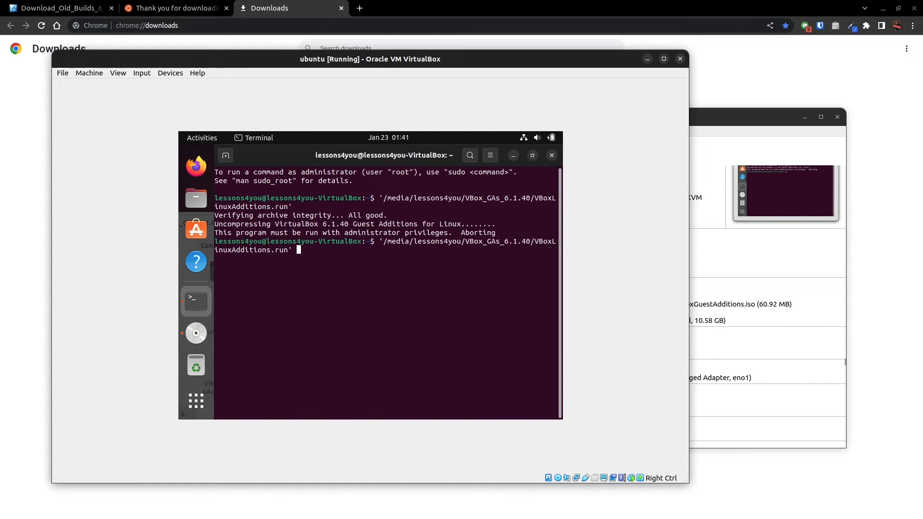
{"action": "key", "text": "Home"}
{"action": "type", "text": "sudo"}
{"action": "key", "text": "Return"}
{"action": "key", "text": "Return"}
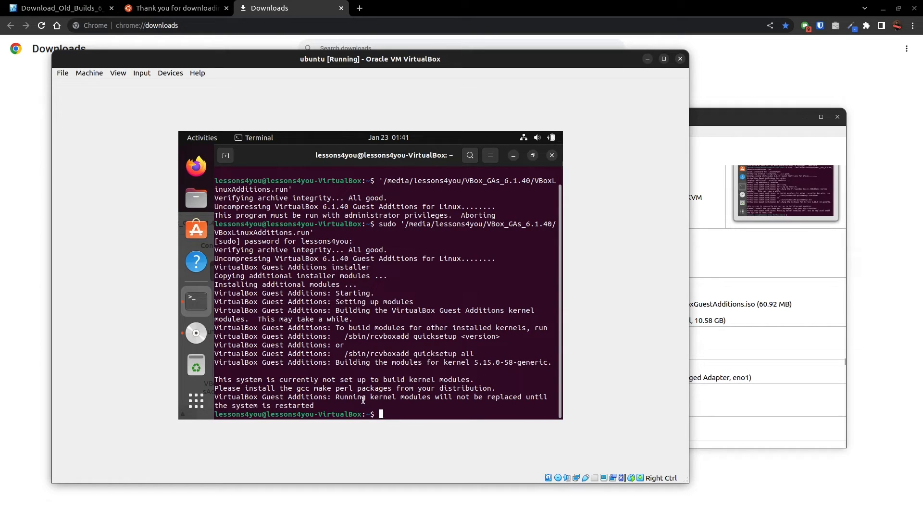
Close the terminal, restart the guest system, and log back in with the account password.
{"action": "left_click_drag", "start_coordinate": [349, 397], "coordinate": [314, 406]}
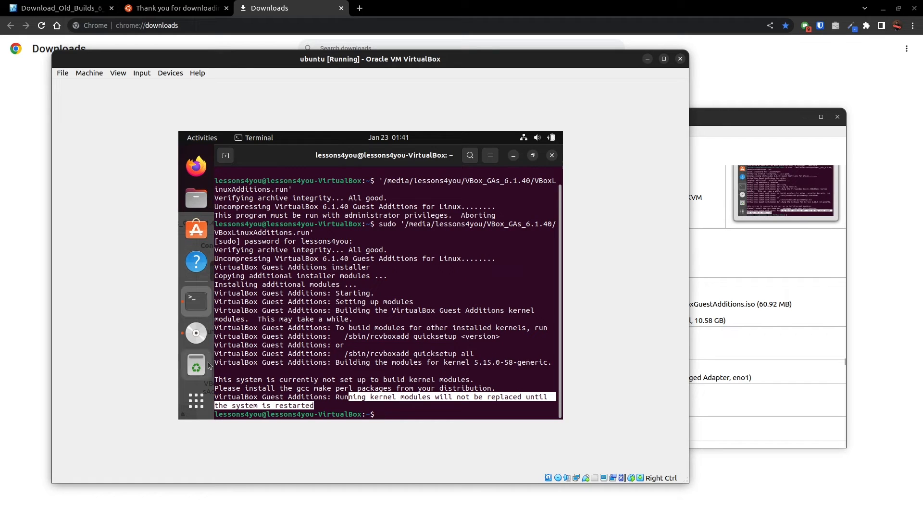
{"action": "left_click", "coordinate": [552, 156]}
{"action": "left_click", "coordinate": [539, 140]}
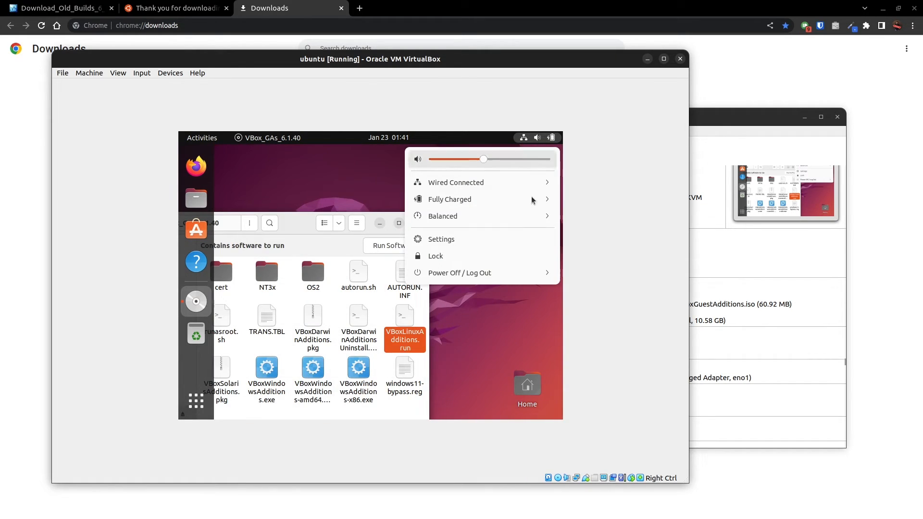
{"action": "left_click", "coordinate": [486, 272]}
{"action": "left_click", "coordinate": [452, 306]}
{"action": "left_click", "coordinate": [453, 307]}
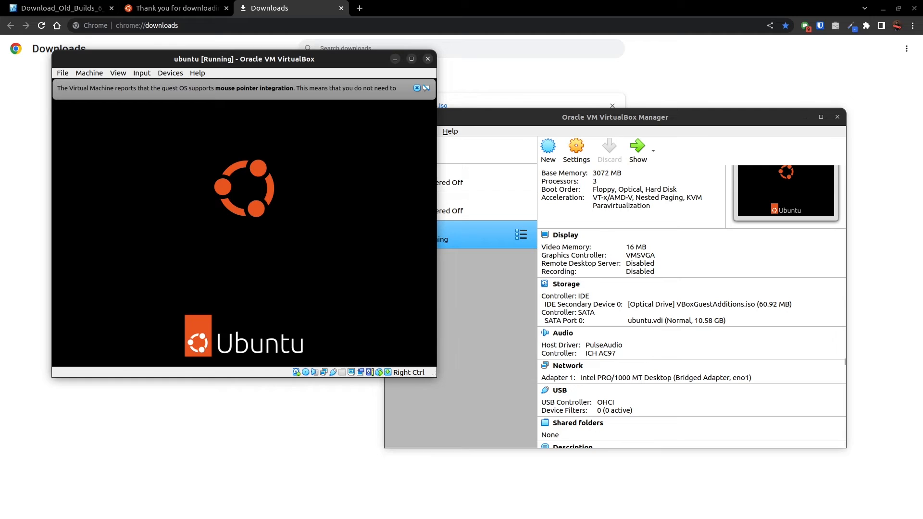
{"action": "type", "text": "•••••••"}
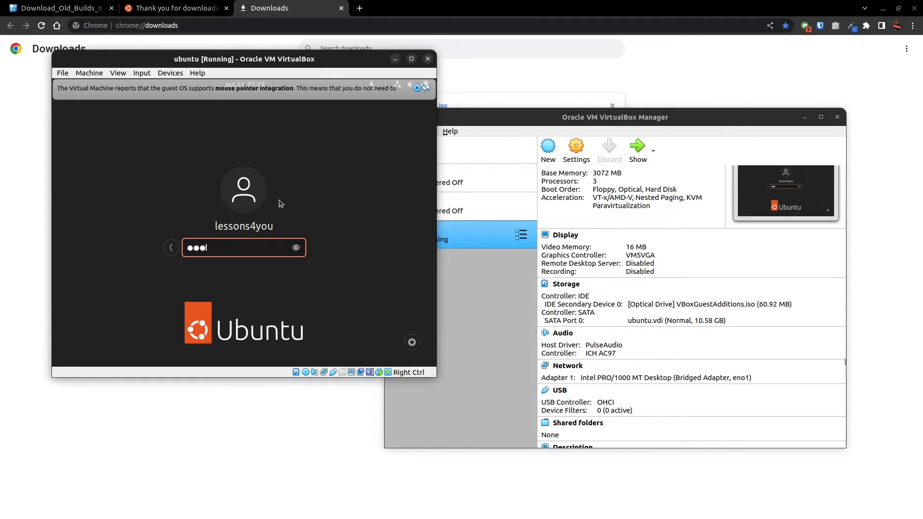
{"action": "key", "text": "Return"}
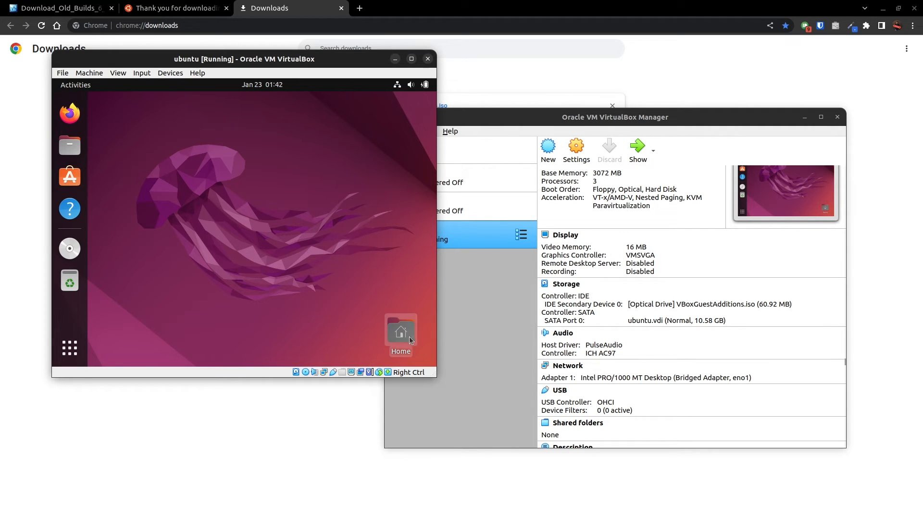
Enlarge the virtual machine window, and maximize and restore it to test whether the guest display resizes automatically.
{"action": "left_click_drag", "start_coordinate": [436, 379], "coordinate": [622, 468]}
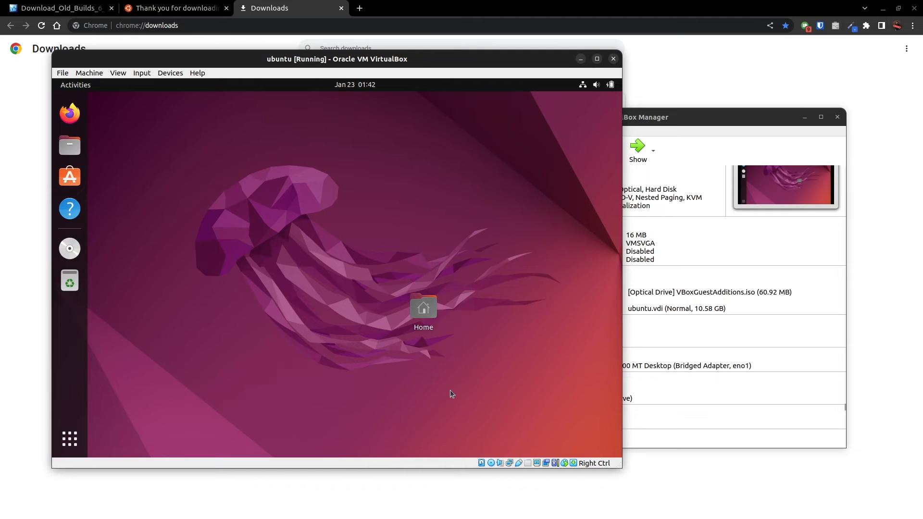
{"action": "double_click", "coordinate": [461, 58]}
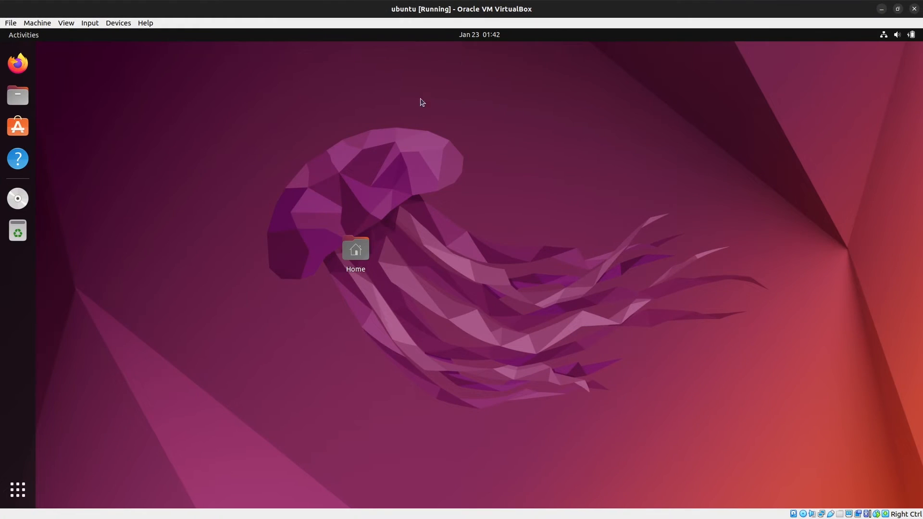
{"action": "double_click", "coordinate": [448, 9]}
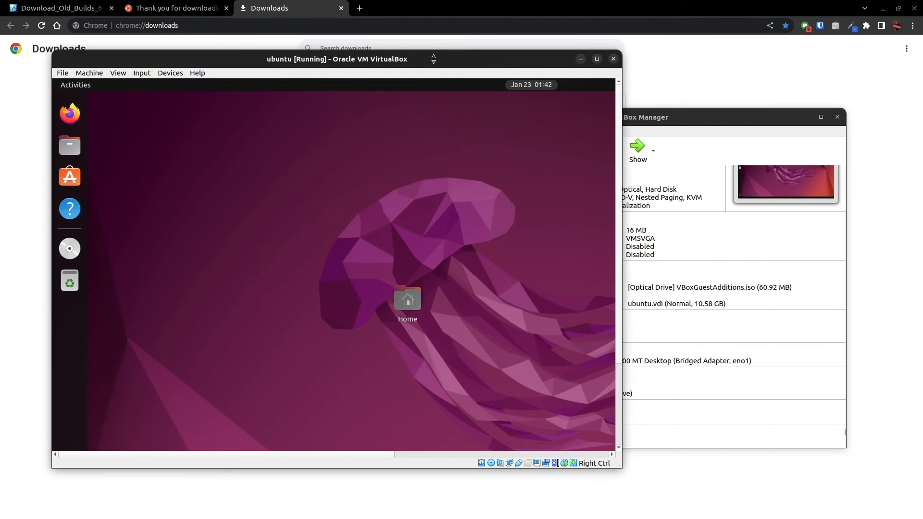
{"action": "left_click_drag", "start_coordinate": [362, 59], "coordinate": [394, 68]}
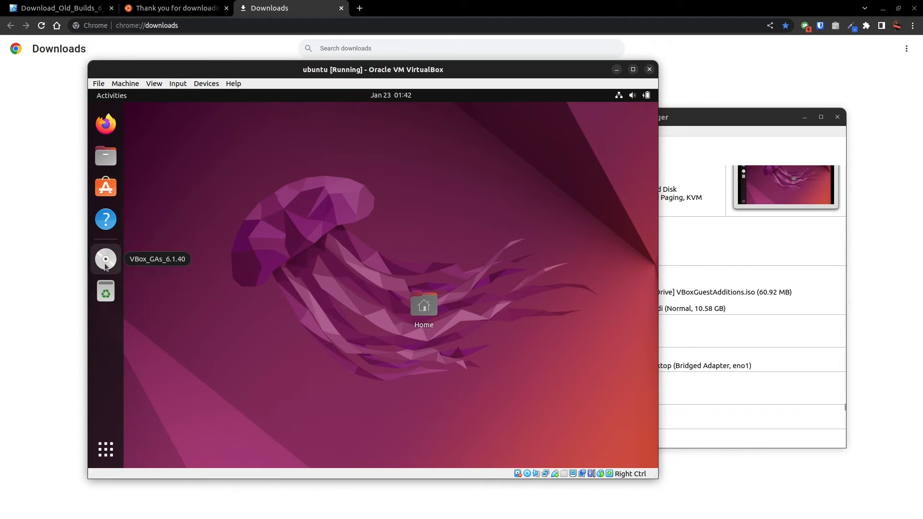
{"action": "left_click", "coordinate": [206, 83]}
{"action": "left_click", "coordinate": [210, 182]}
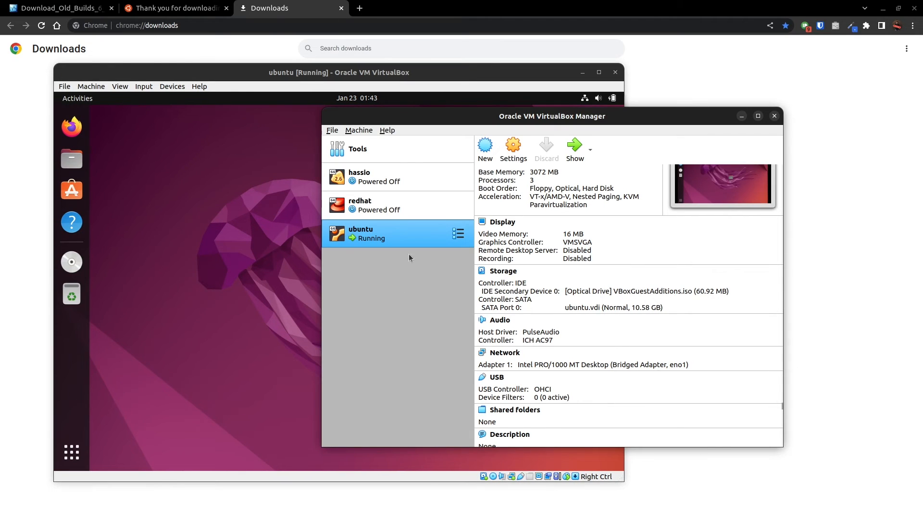
{"action": "mouse_move", "coordinate": [456, 73]}
{"action": "left_mouse_down"}
{"action": "mouse_move", "coordinate": [483, 59]}
{"action": "mouse_move", "coordinate": [440, 81]}
{"action": "left_mouse_up"}
{"action": "left_click_drag", "start_coordinate": [639, 116], "coordinate": [751, 128]}
{"action": "left_click", "coordinate": [468, 77]}
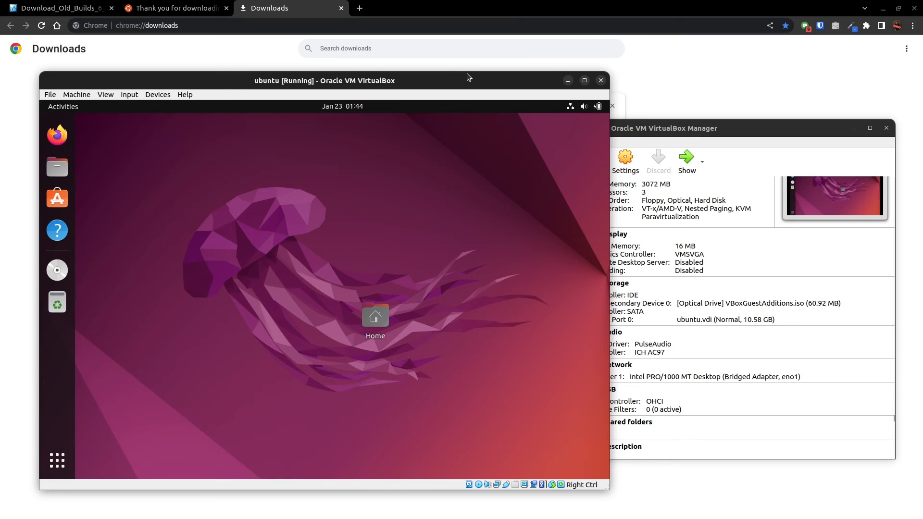
{"action": "left_click_drag", "start_coordinate": [467, 77], "coordinate": [463, 73]}
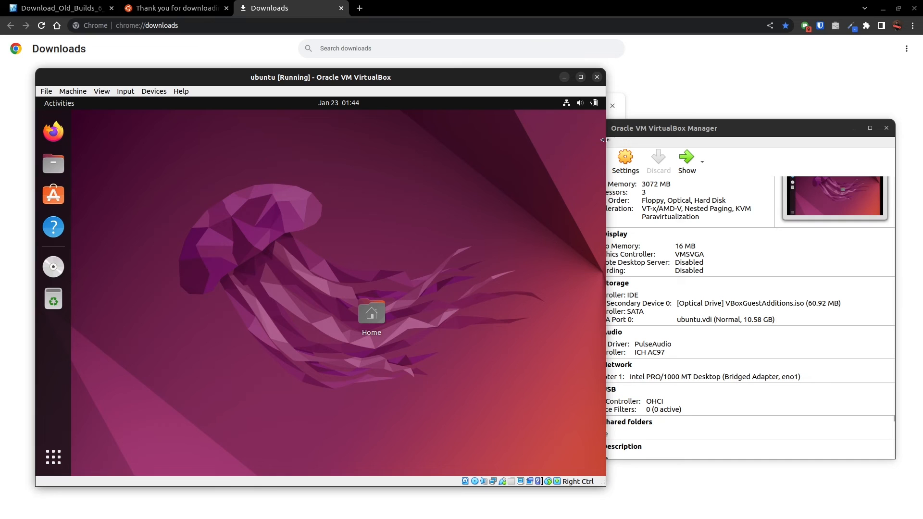
{"action": "left_click_drag", "start_coordinate": [630, 132], "coordinate": [634, 129]}
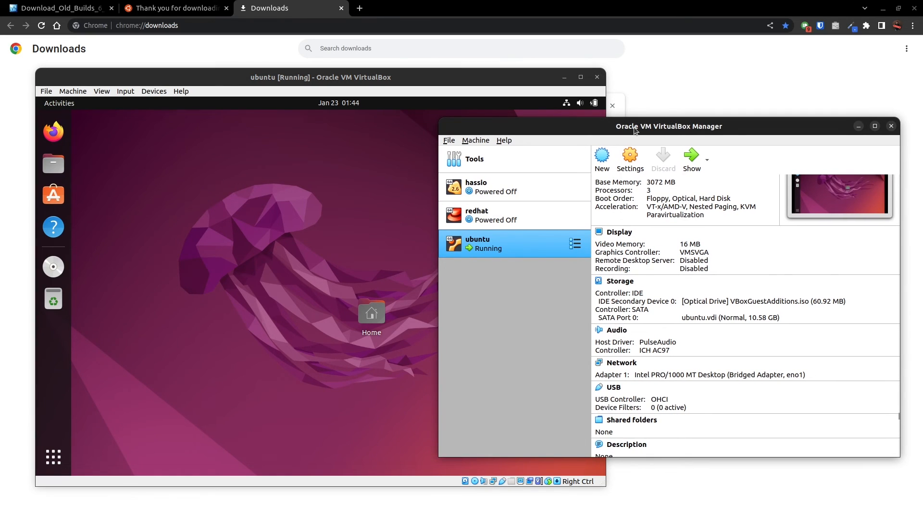
{"action": "left_click_drag", "start_coordinate": [311, 81], "coordinate": [319, 78]}
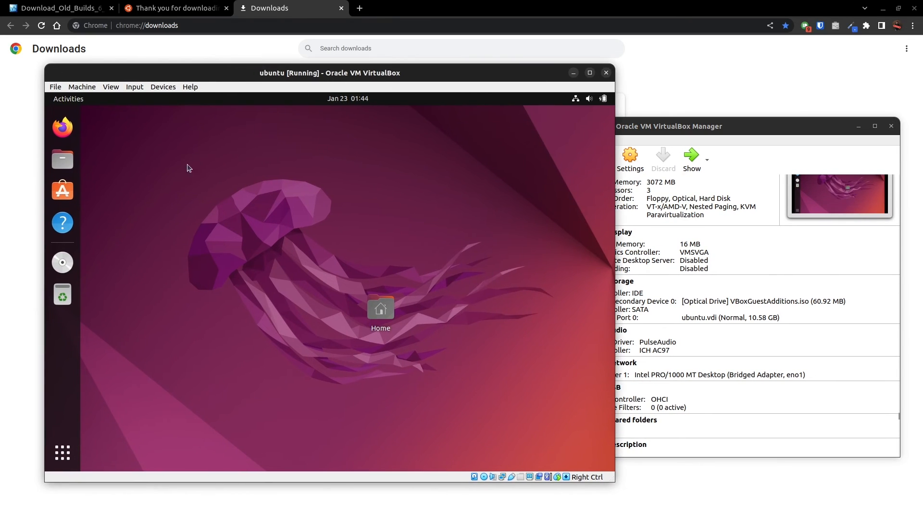
{"action": "left_click", "coordinate": [51, 455]}
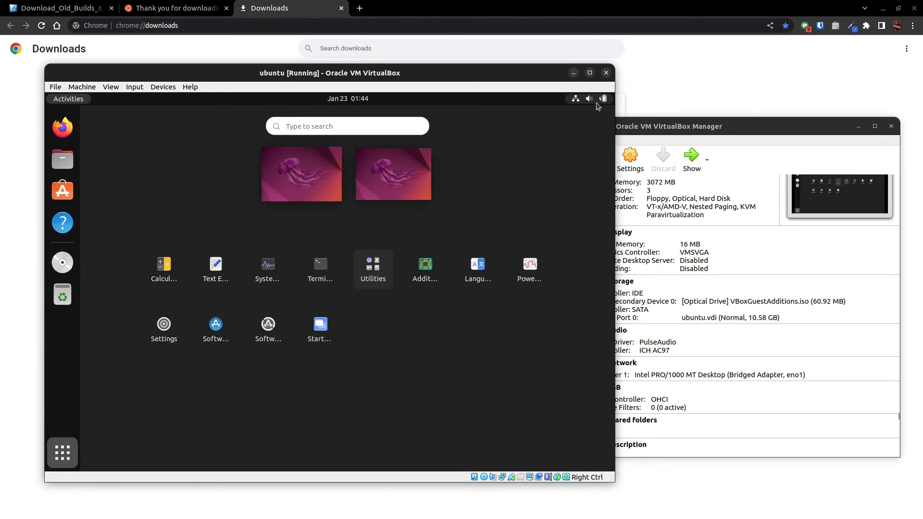
{"action": "left_click", "coordinate": [60, 463]}
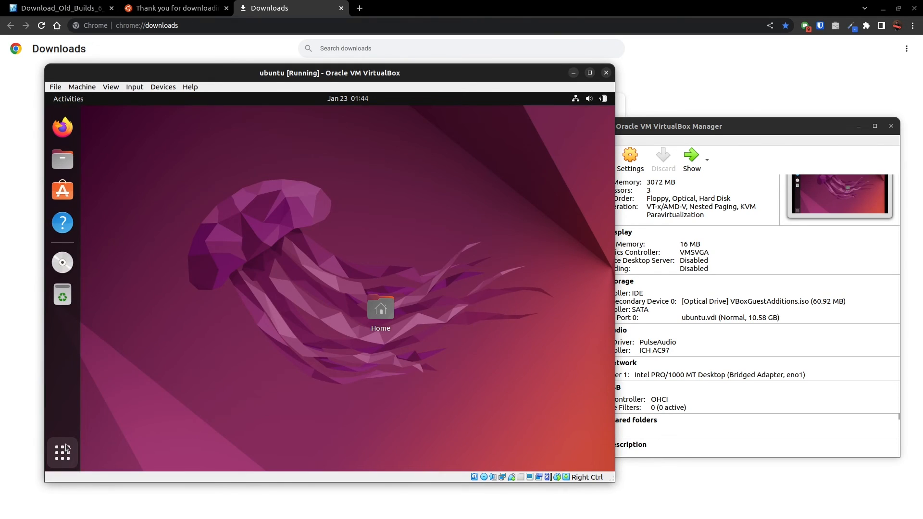